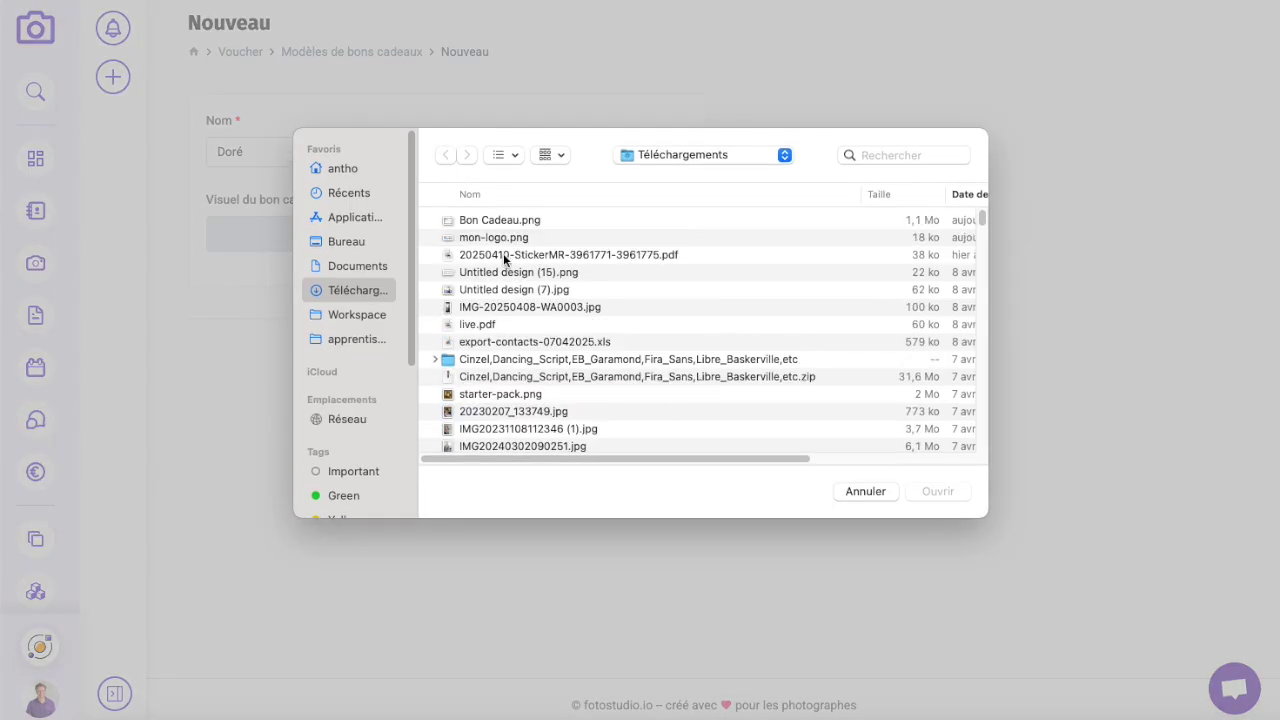
# Set Bon Cadeau.png as the visual of the new Doré gift voucher template and save the template.
pyautogui.click(493, 222)
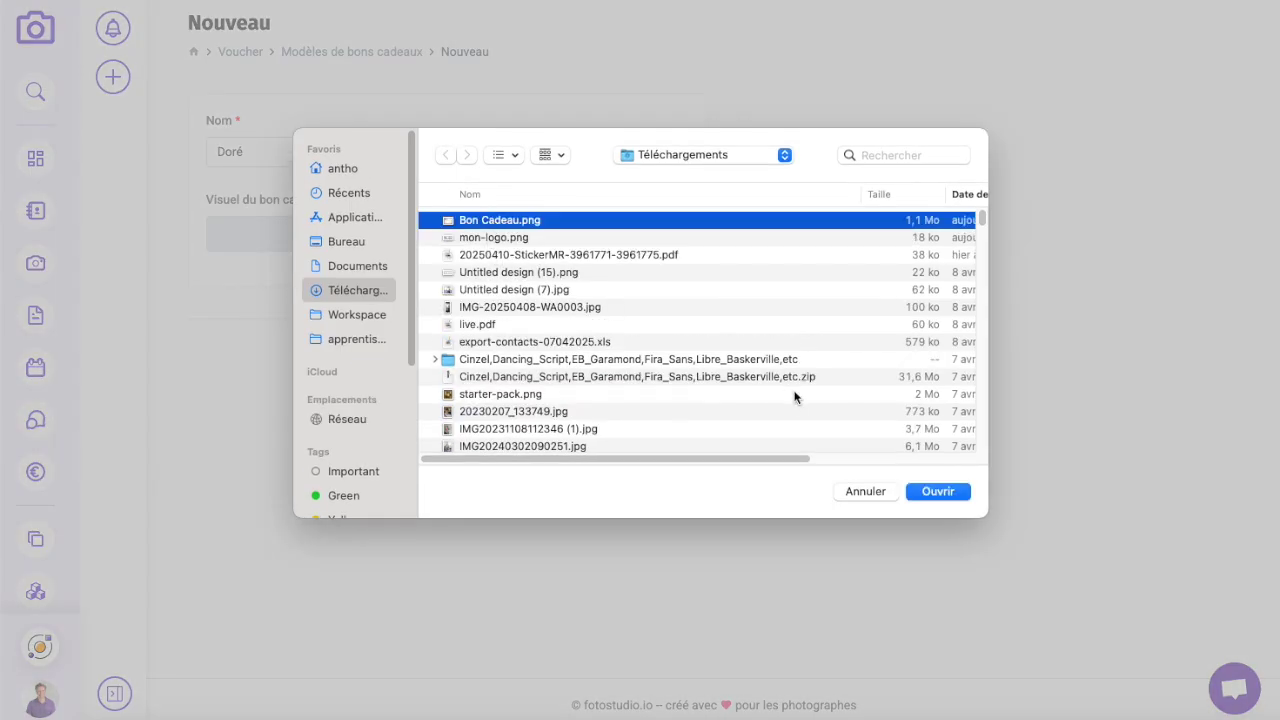
pyautogui.click(937, 492)
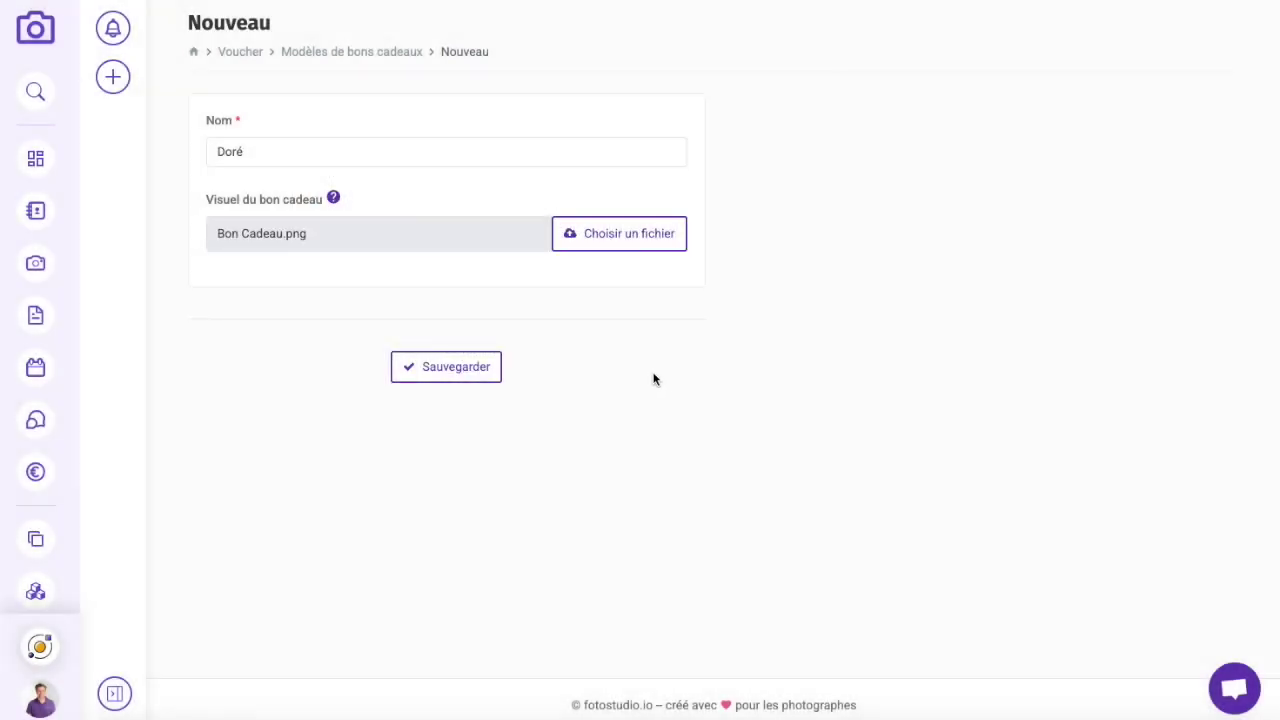
pyautogui.click(457, 373)
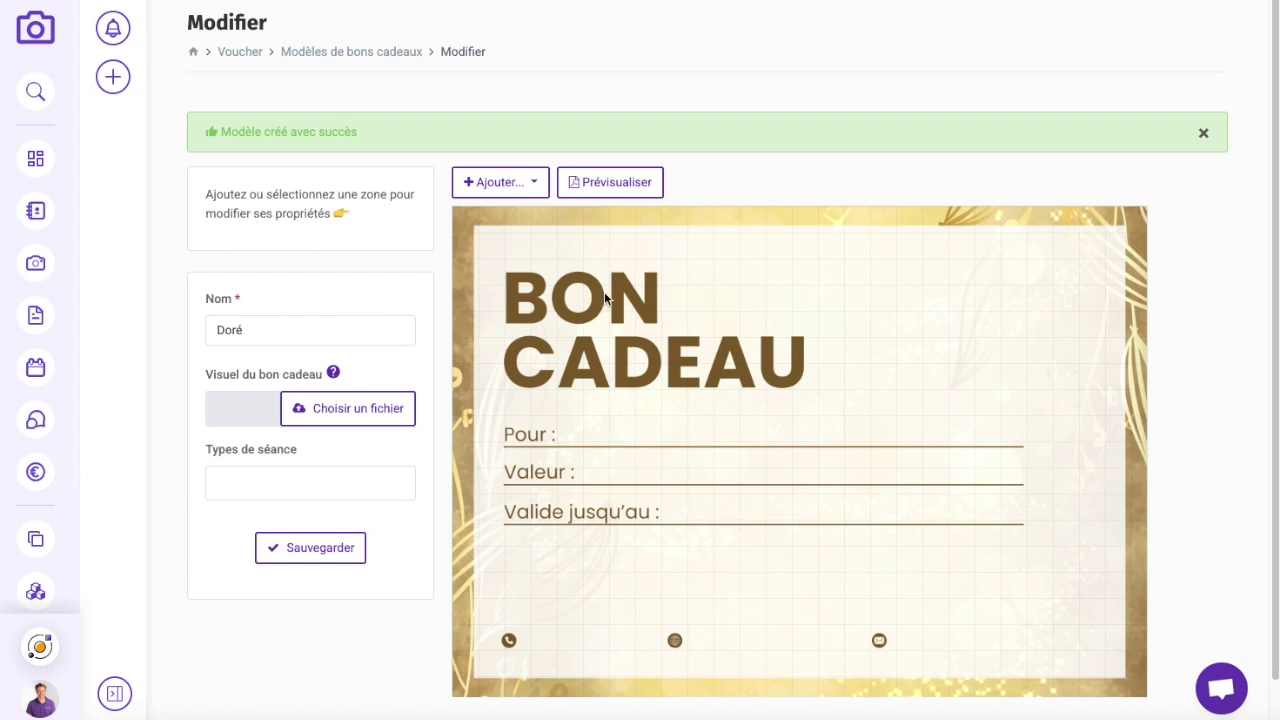
# Add an image zone and place it in the voucher's upper-right area, beside the BON CADEAU title.
pyautogui.click(539, 186)
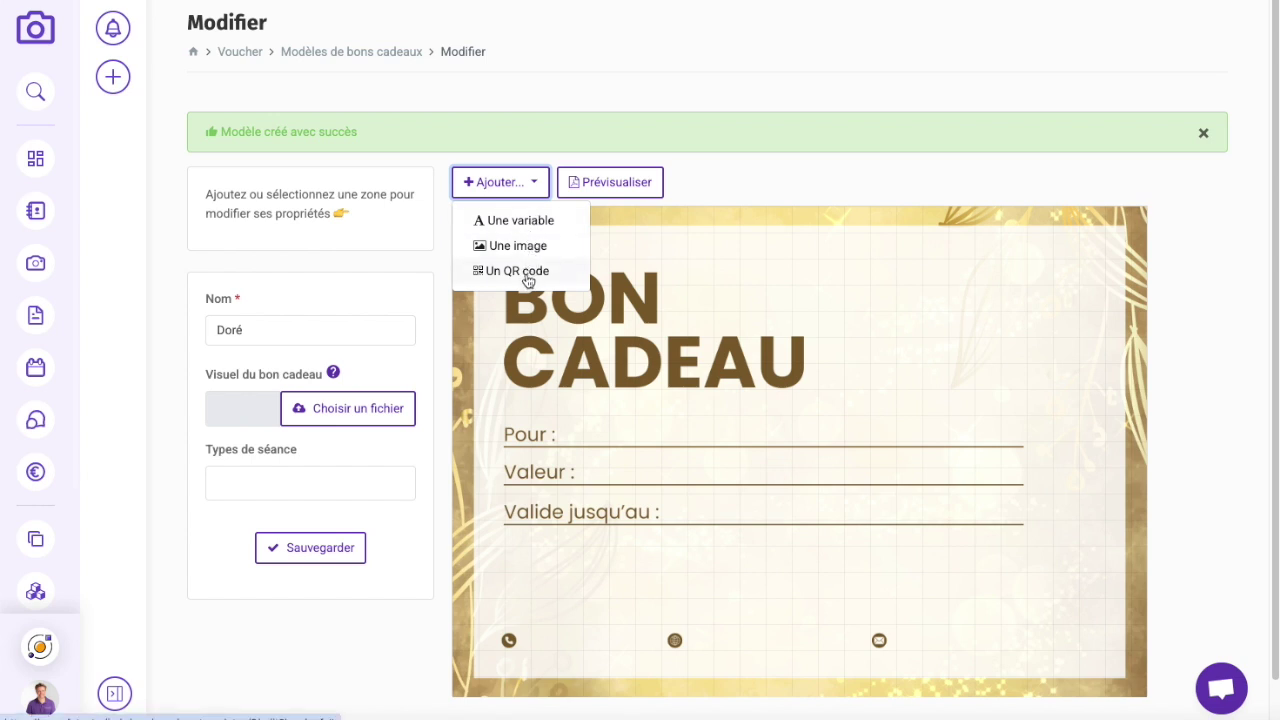
pyautogui.click(523, 247)
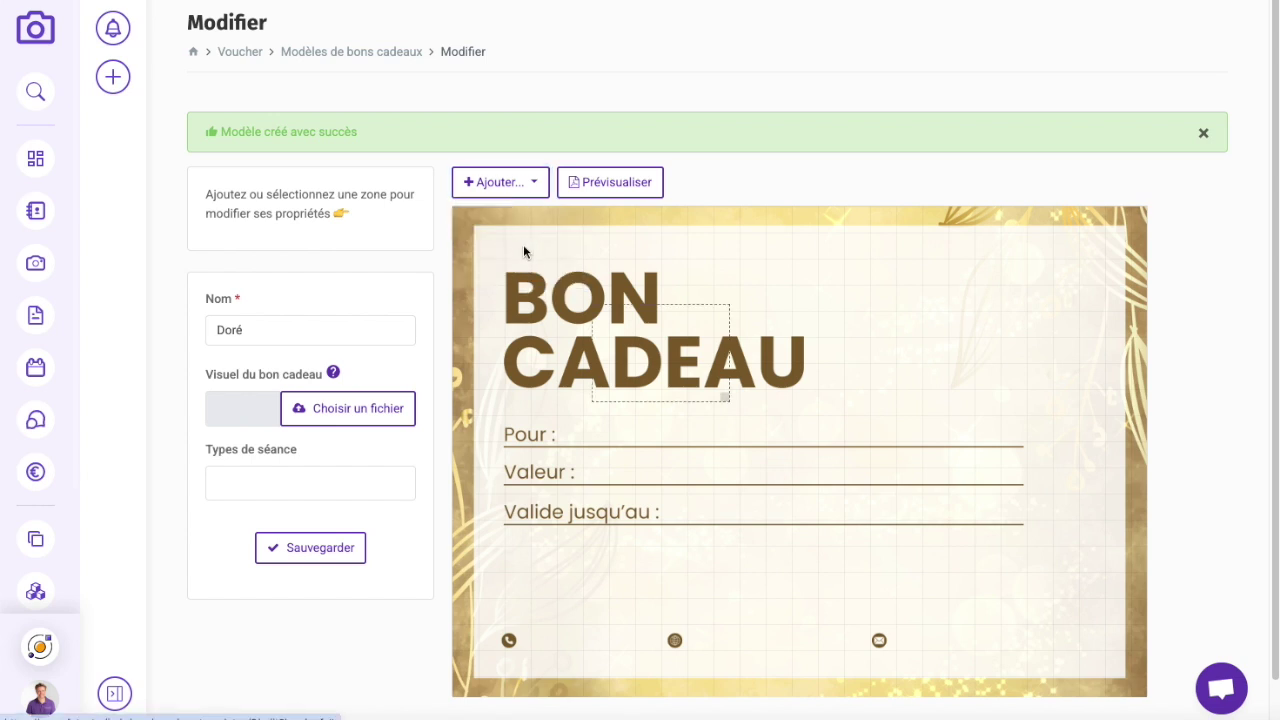
pyautogui.moveTo(655, 334); pyautogui.dragTo(983, 313)
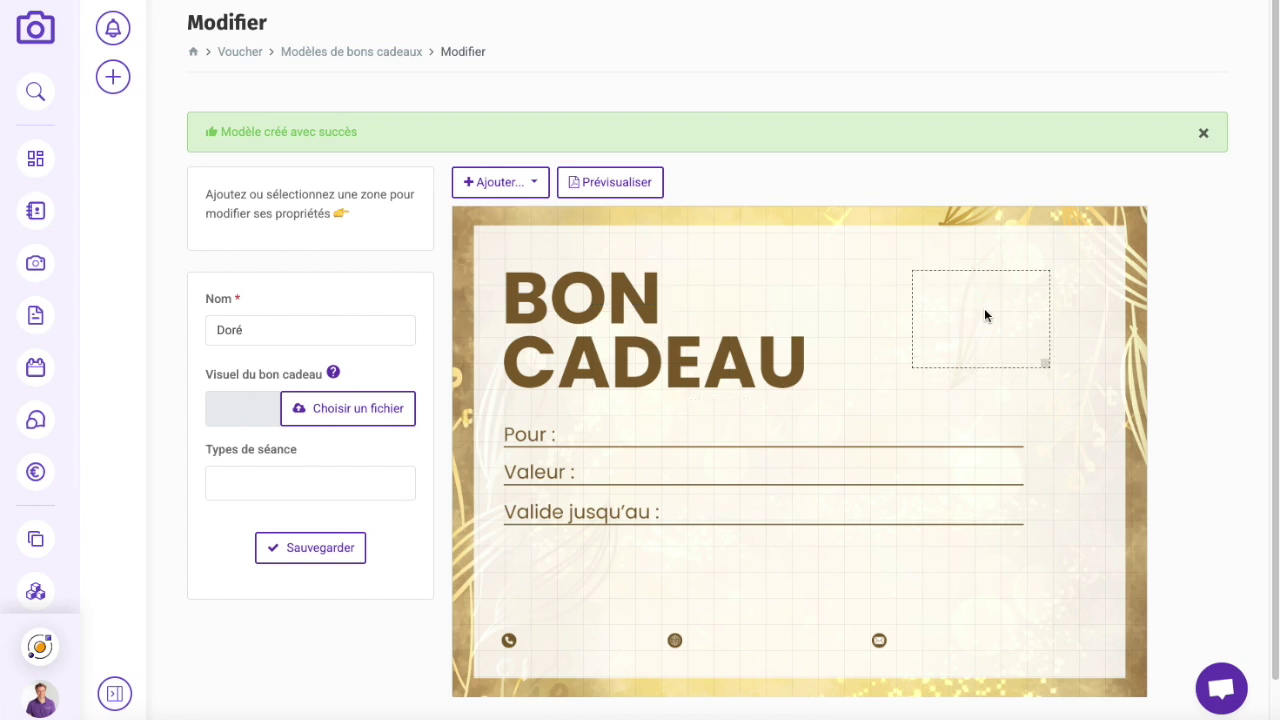
# Load mon-logo.png into the image zone, then enlarge the zone and shift it slightly up.
pyautogui.click(980, 313)
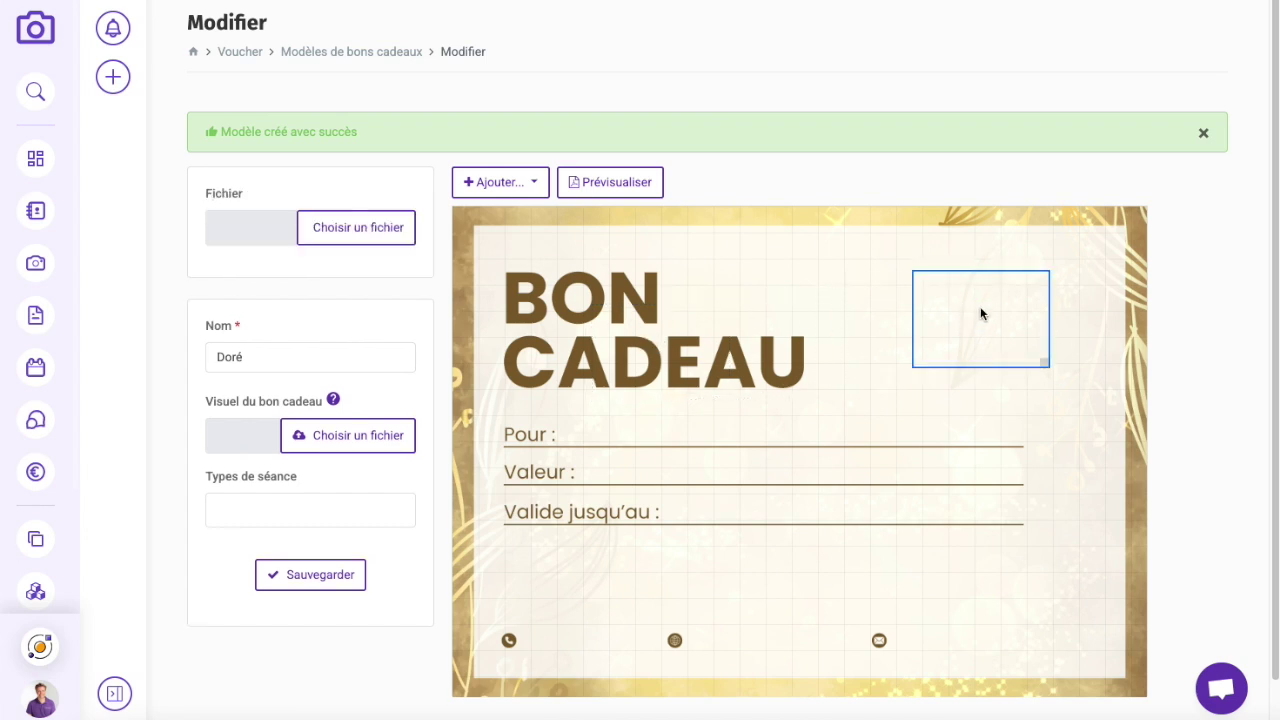
pyautogui.click(364, 232)
pyautogui.click(490, 238)
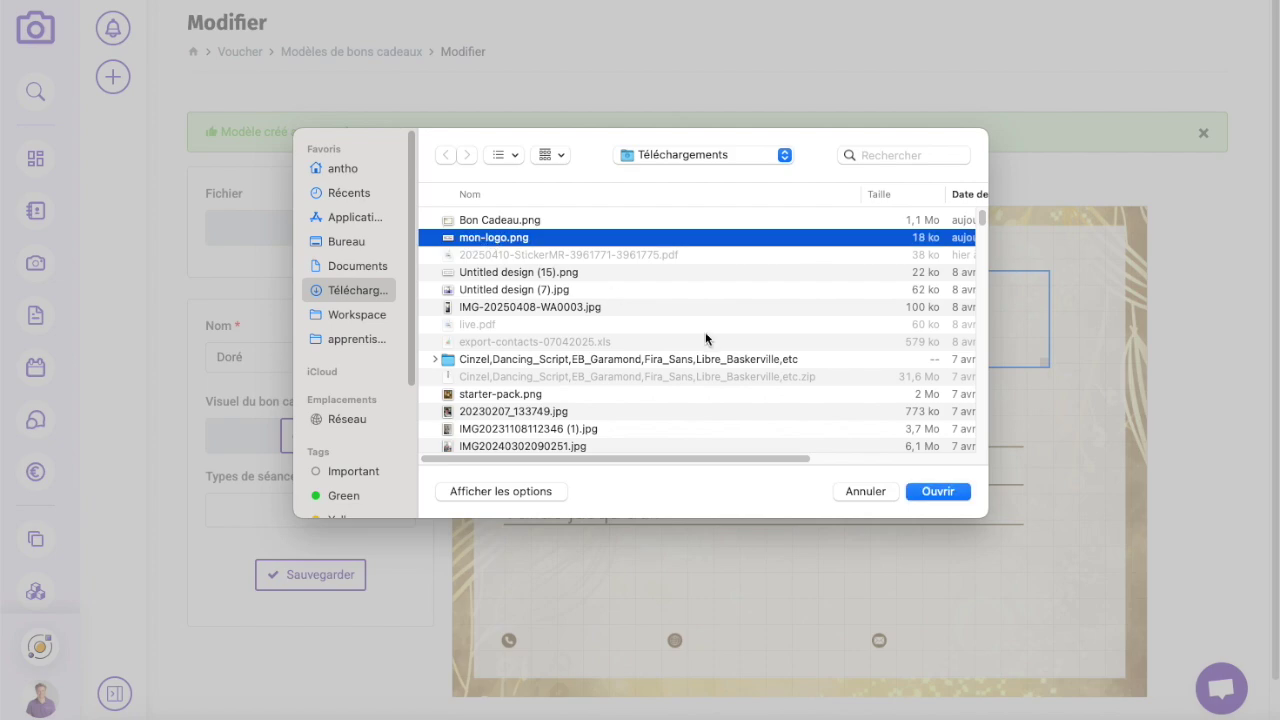
pyautogui.click(937, 491)
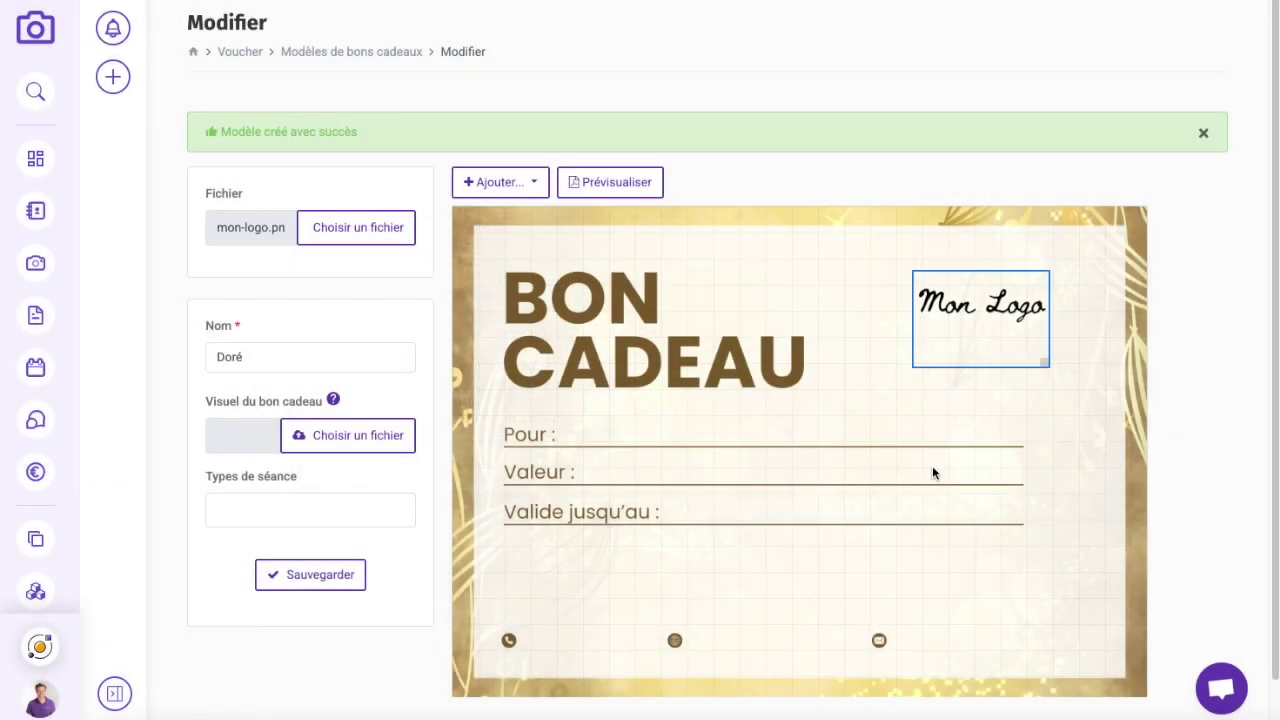
pyautogui.moveTo(1043, 364); pyautogui.dragTo(1095, 386)
pyautogui.moveTo(1020, 351); pyautogui.dragTo(1022, 323)
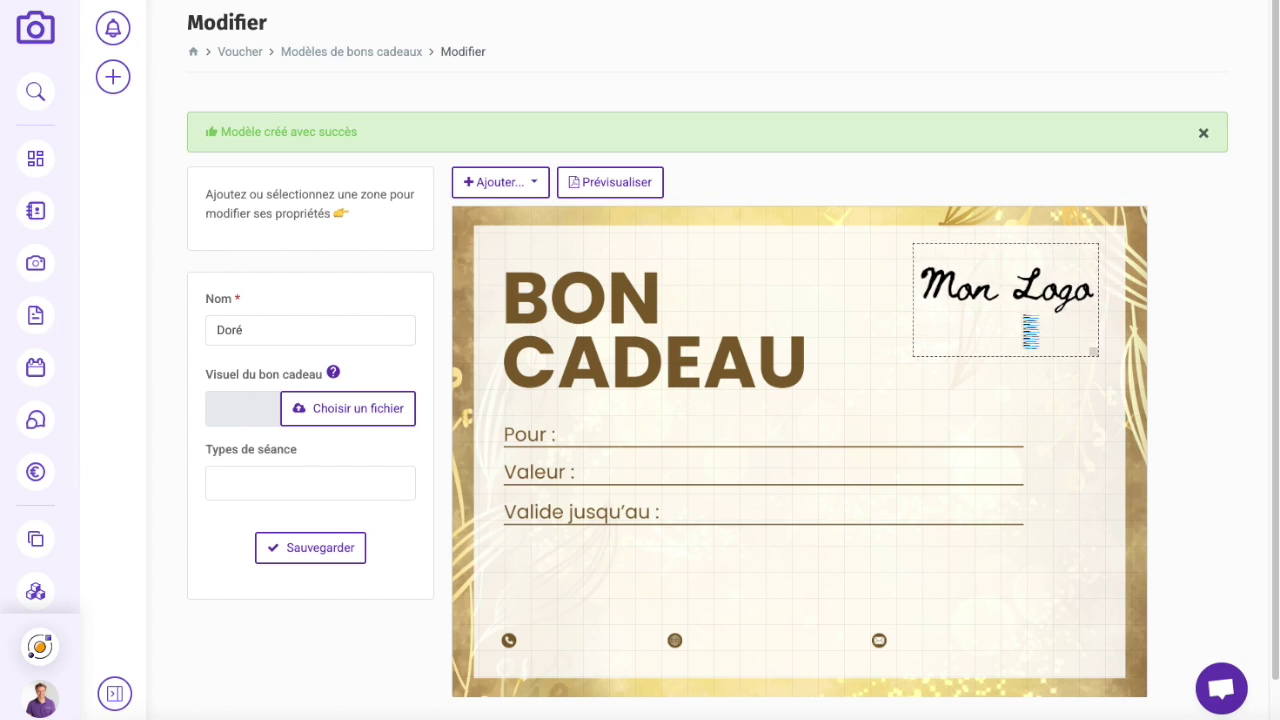
# Add a QR code in the voucher's lower-right corner and link it to Réservation en ligne.
pyautogui.click(526, 190)
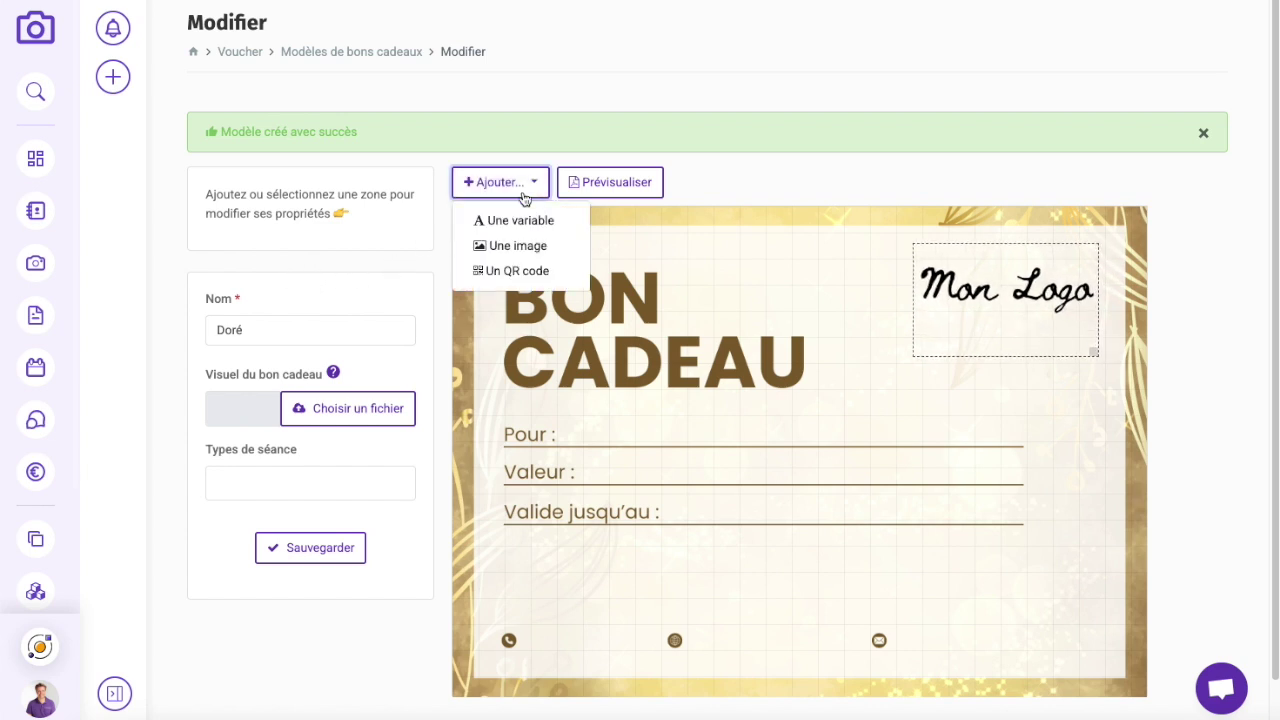
pyautogui.click(511, 271)
pyautogui.moveTo(706, 396); pyautogui.dragTo(1011, 592)
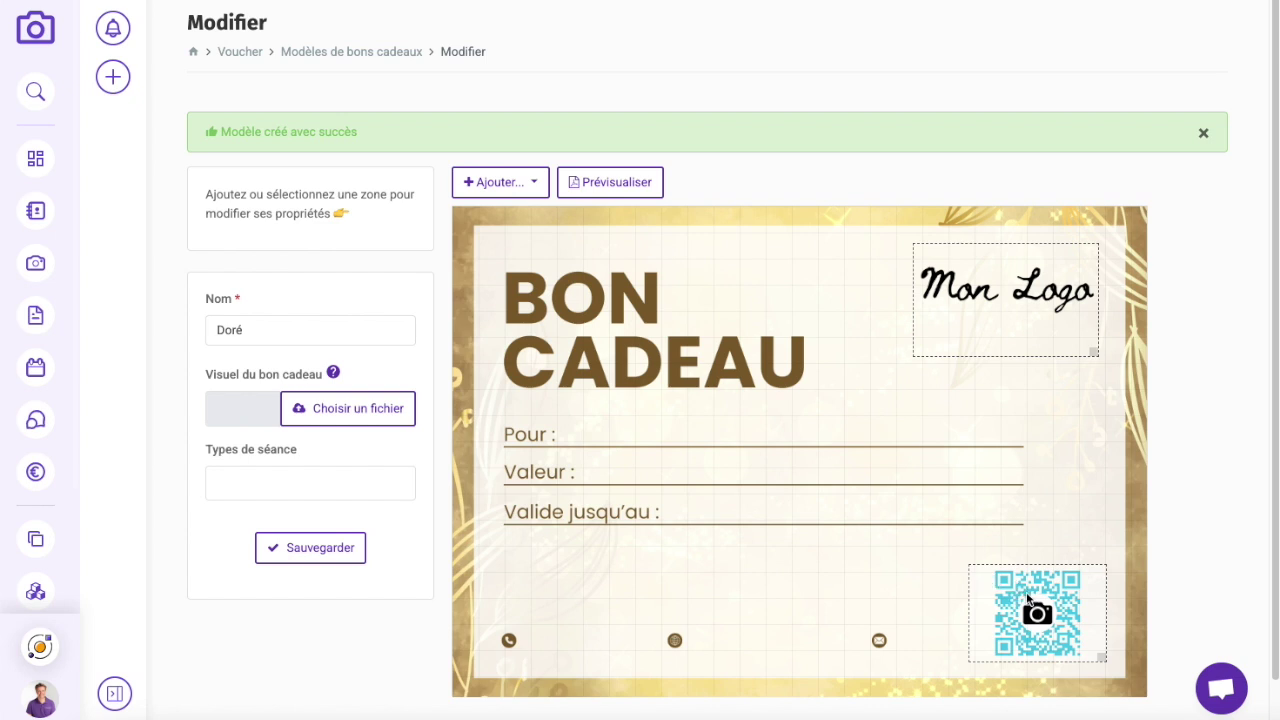
pyautogui.click(987, 577)
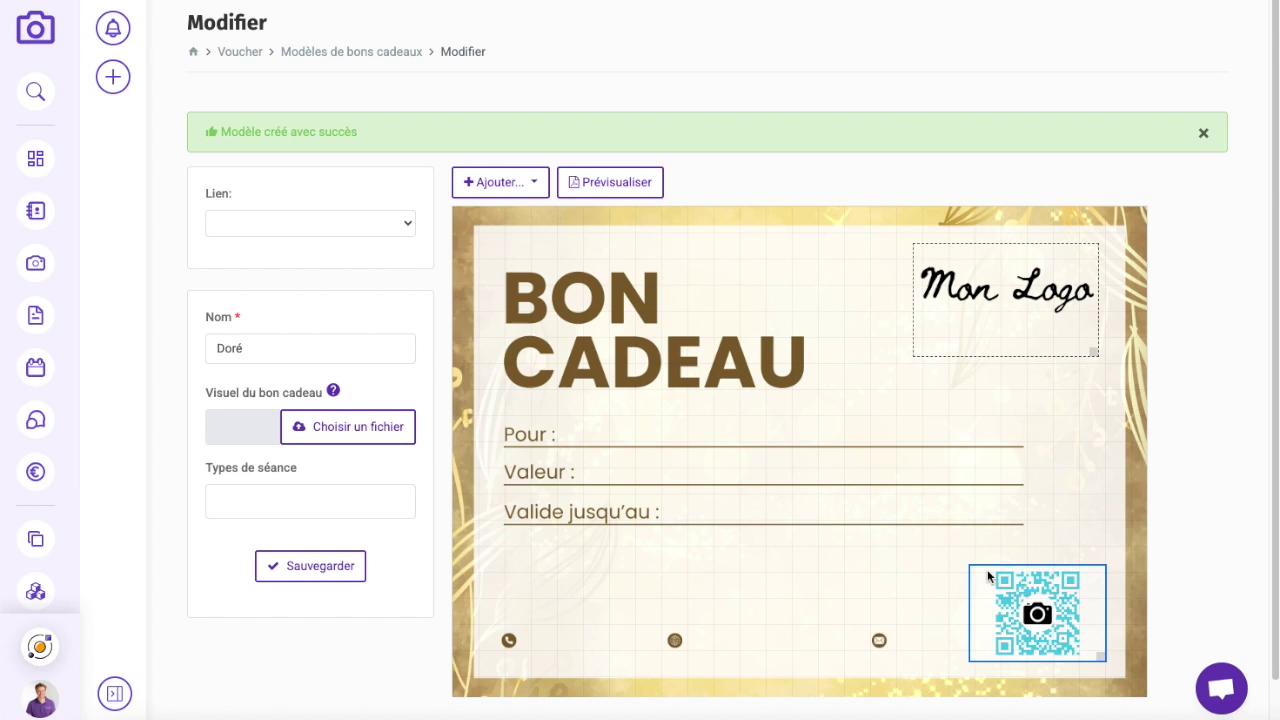
pyautogui.click(361, 229)
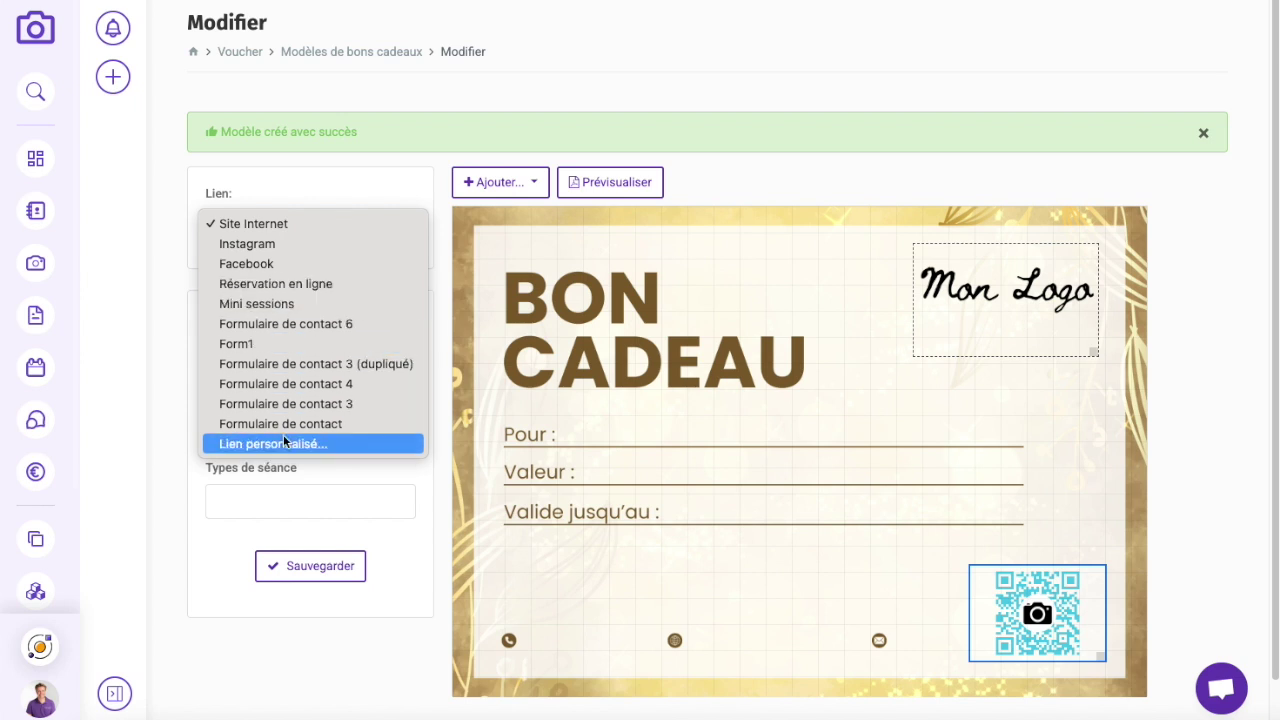
pyautogui.click(279, 283)
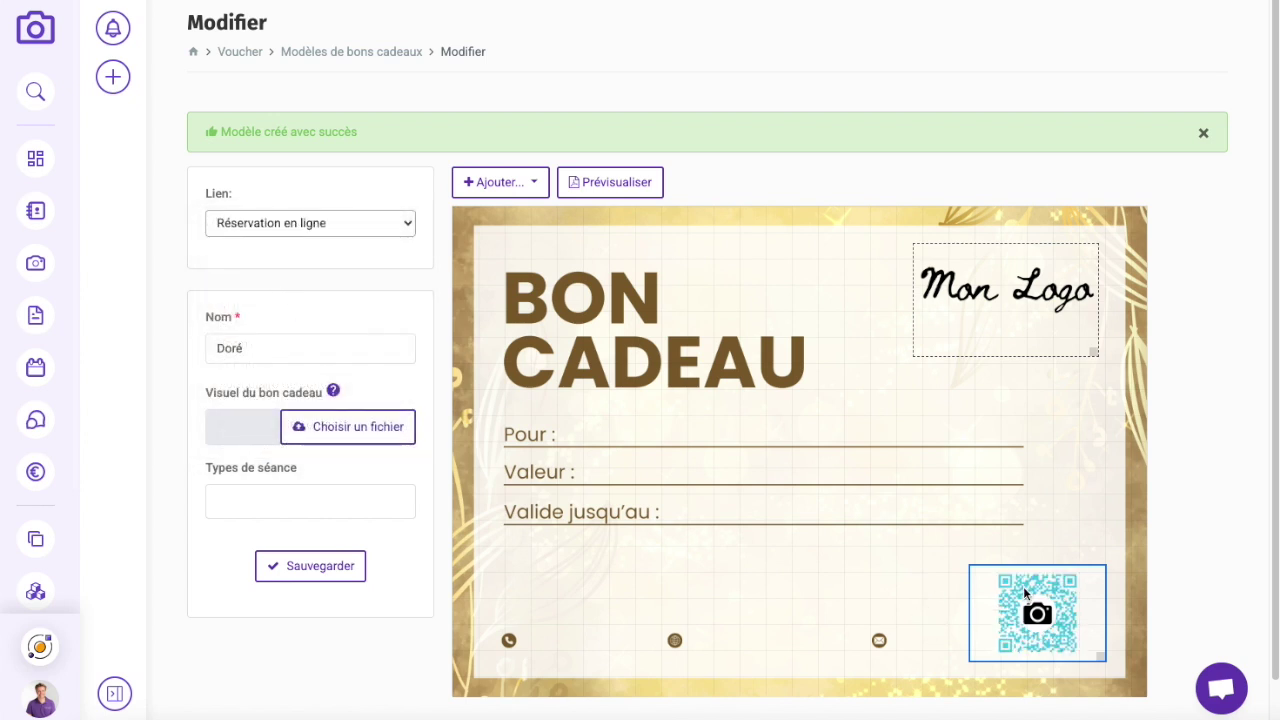
# Add a variable zone after "Pour :" on the voucher, using the Prénom variable.
pyautogui.click(489, 188)
pyautogui.click(497, 221)
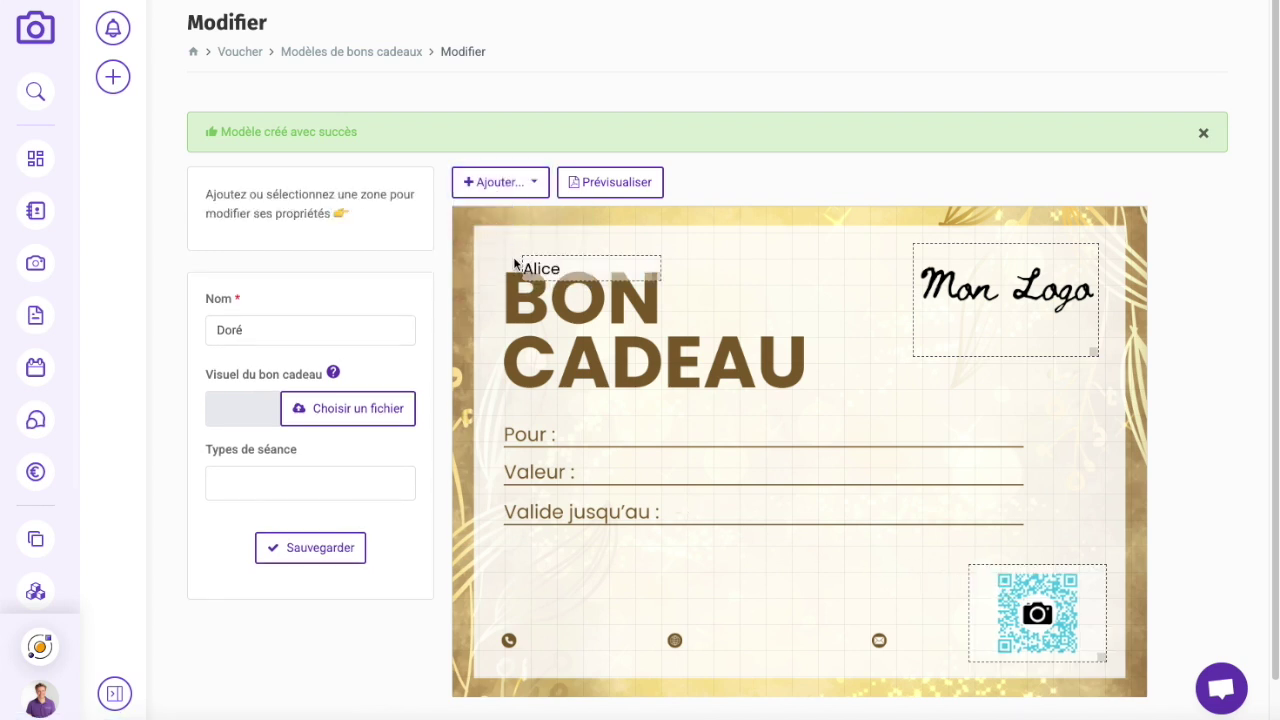
pyautogui.moveTo(562, 267); pyautogui.dragTo(604, 435)
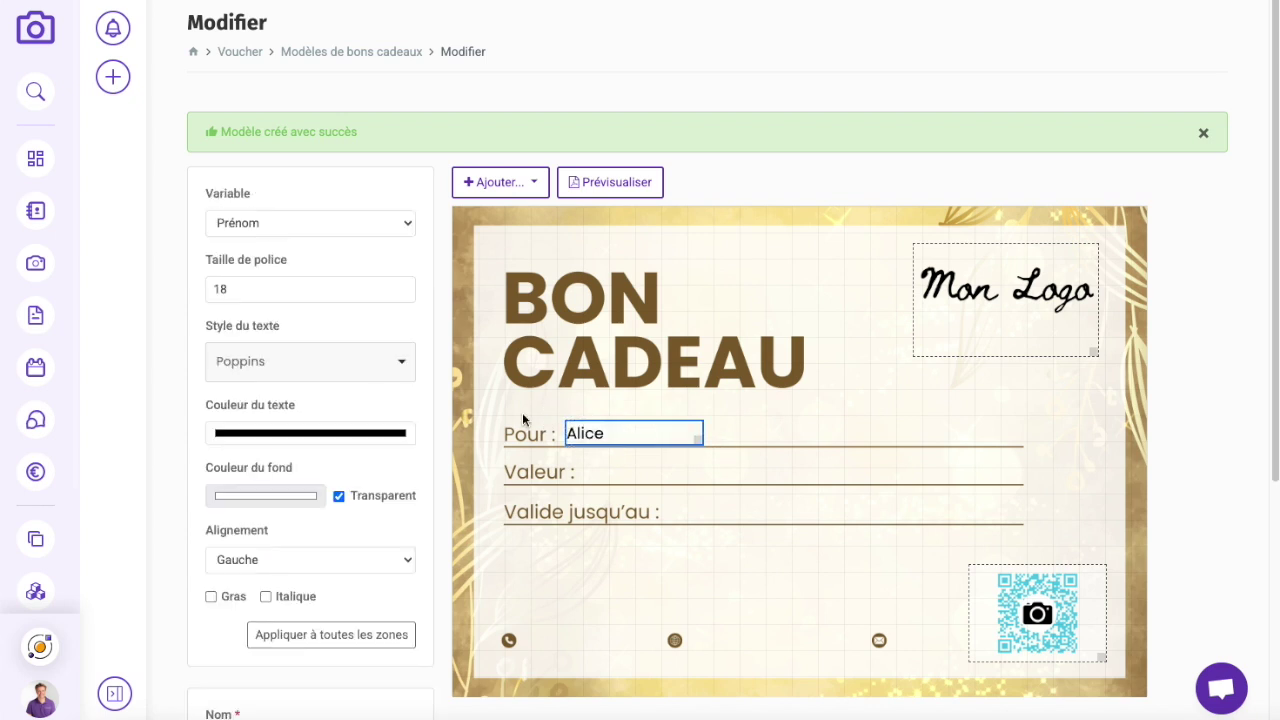
pyautogui.click(256, 229)
pyautogui.click(256, 226)
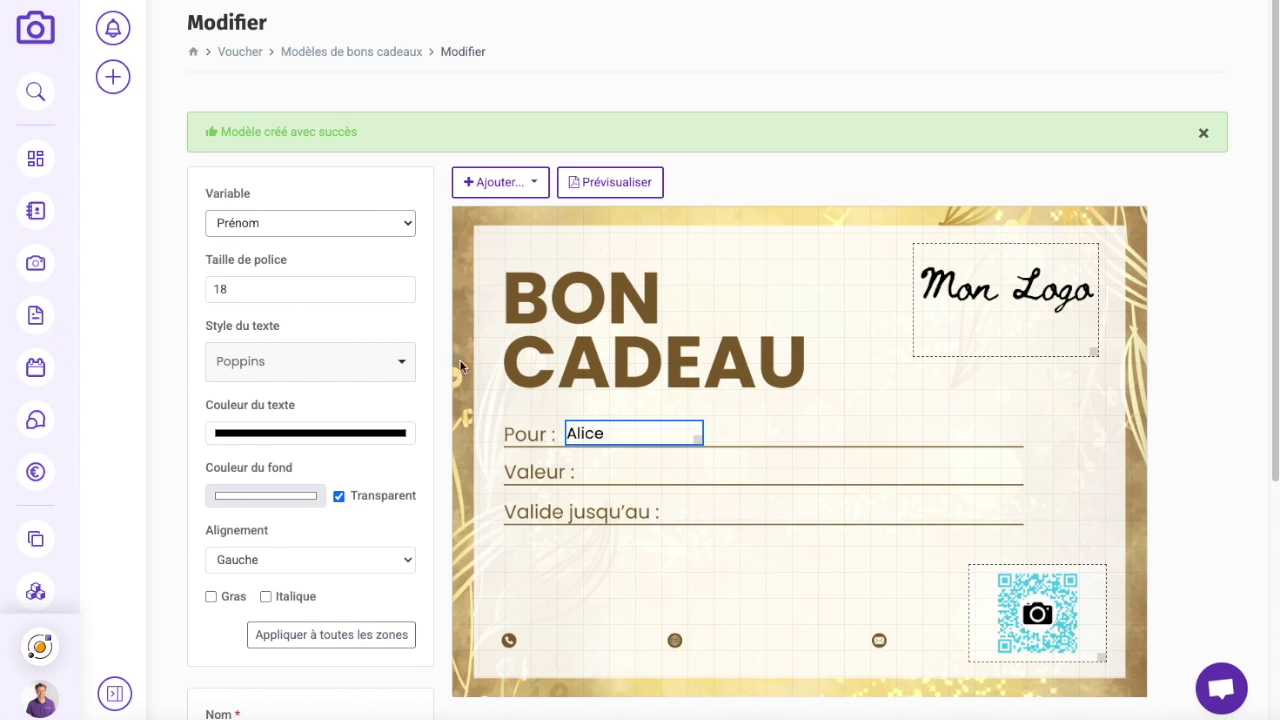
pyautogui.click(727, 413)
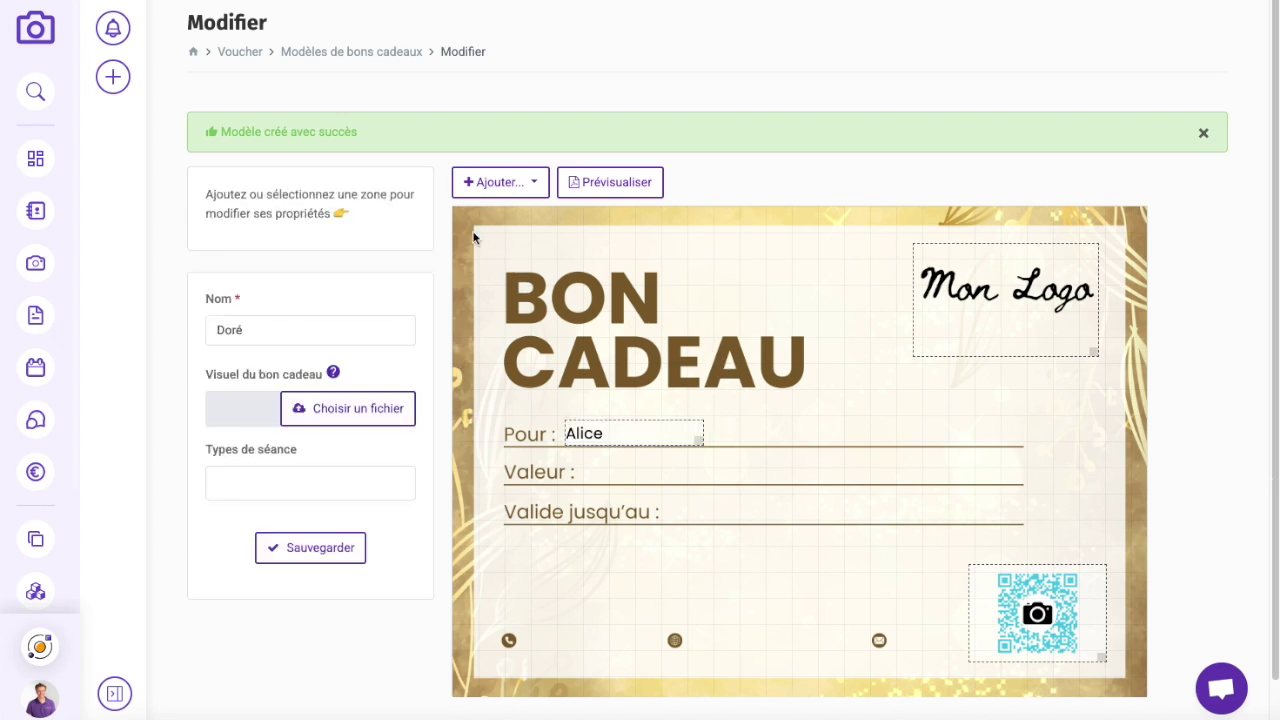
pyautogui.click(623, 437)
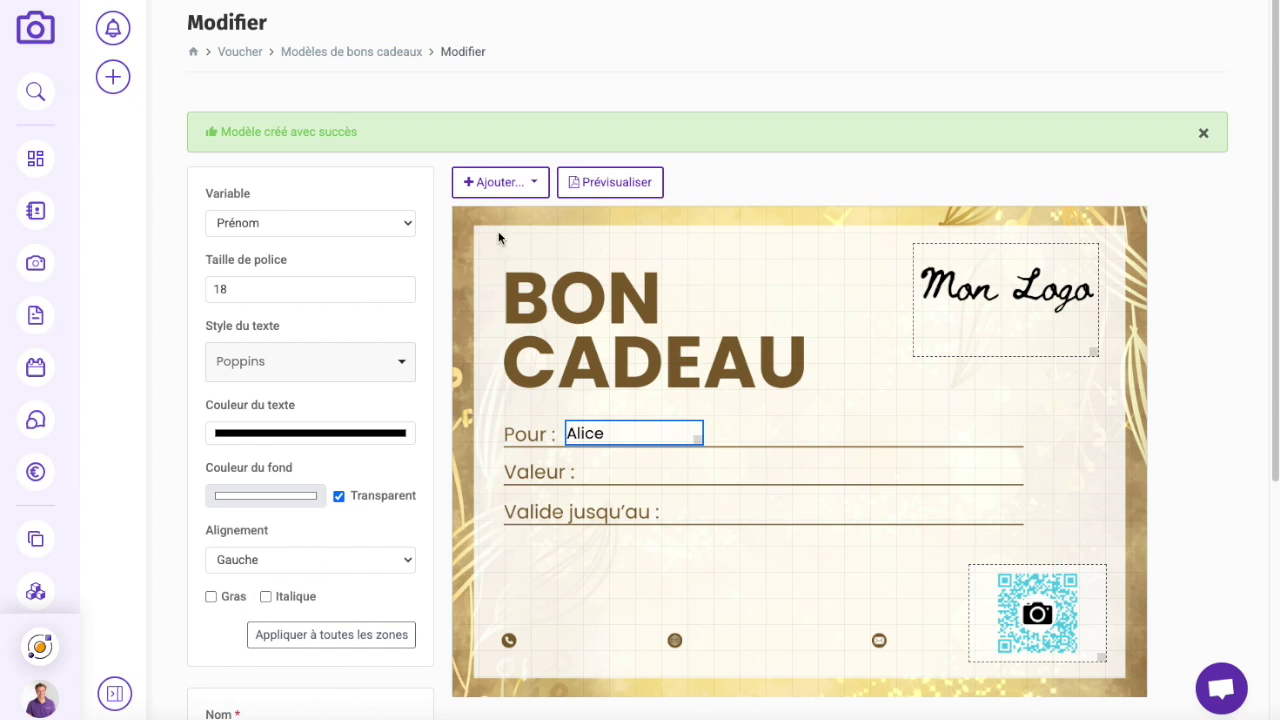
# Add a variable zone after "Valeur :" on the voucher and set its variable to Valeur.
pyautogui.click(500, 182)
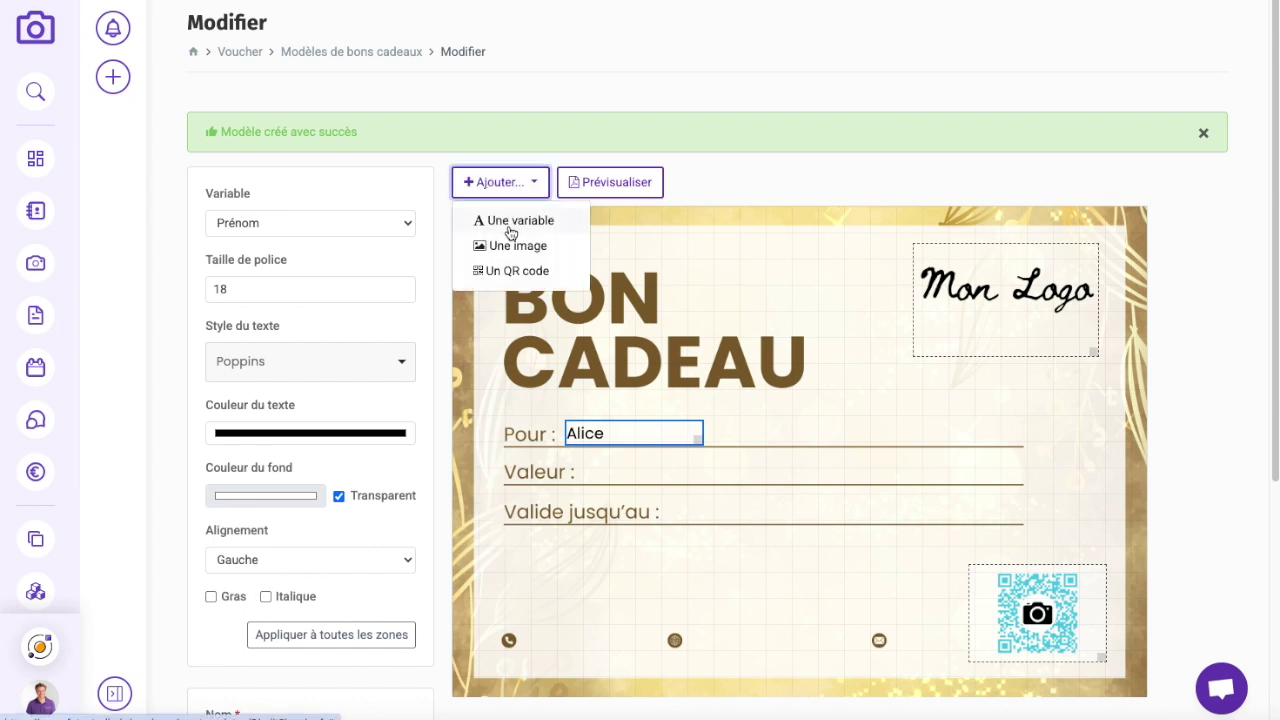
pyautogui.click(511, 232)
pyautogui.moveTo(572, 270); pyautogui.dragTo(637, 473)
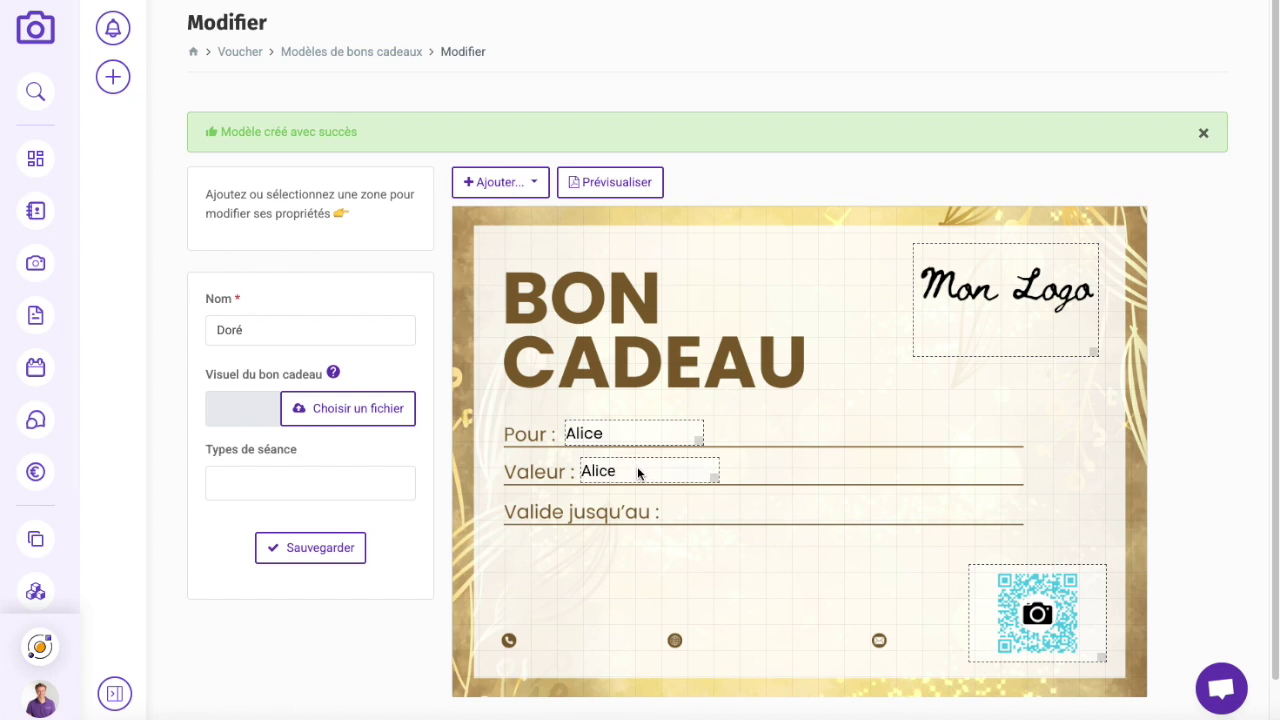
pyautogui.click(625, 473)
pyautogui.click(260, 232)
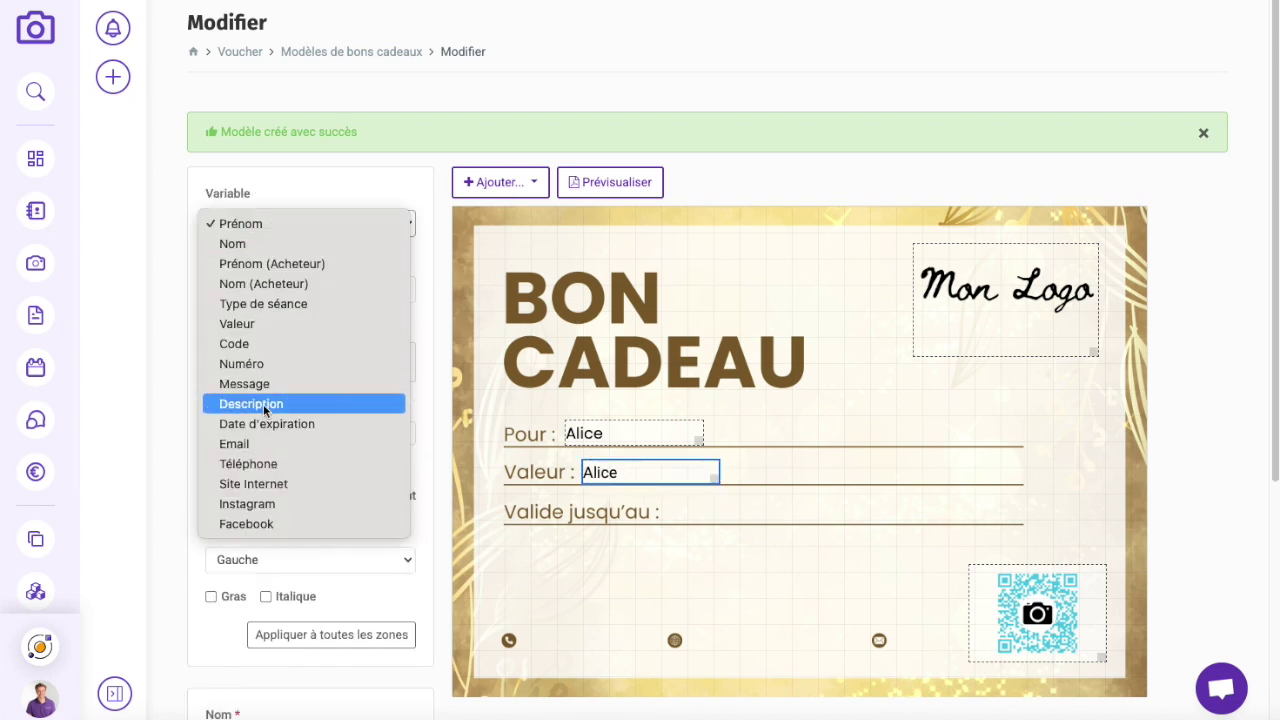
pyautogui.click(271, 324)
# Add a variable zone after "Valide jusqu'au :" and set its variable to Date d'expiration.
pyautogui.click(505, 190)
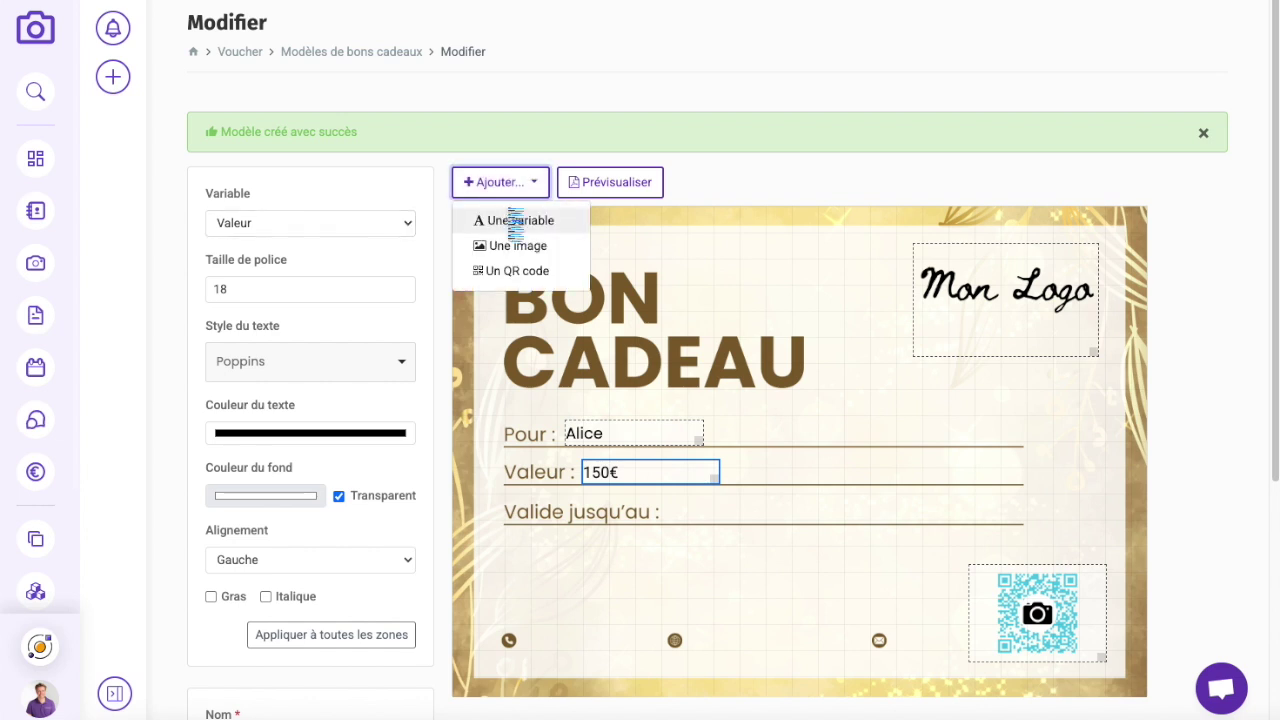
pyautogui.click(515, 220)
pyautogui.moveTo(602, 271); pyautogui.dragTo(748, 519)
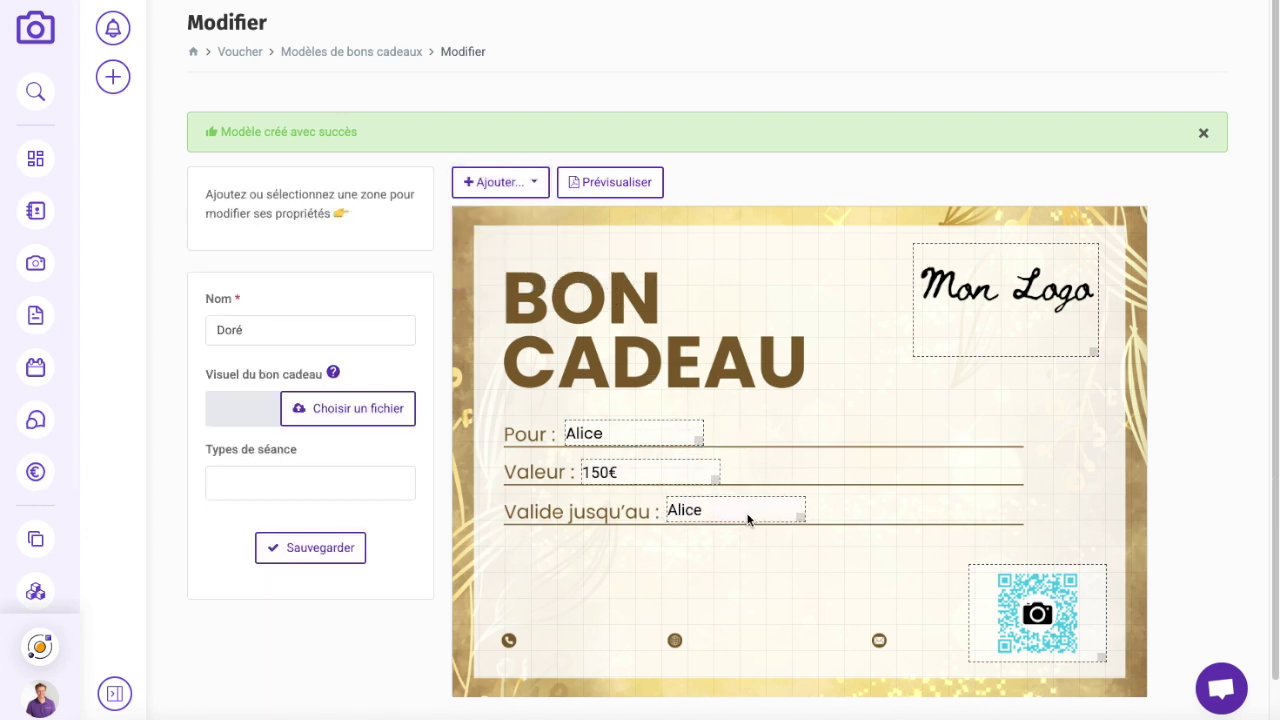
pyautogui.click(731, 516)
pyautogui.click(304, 224)
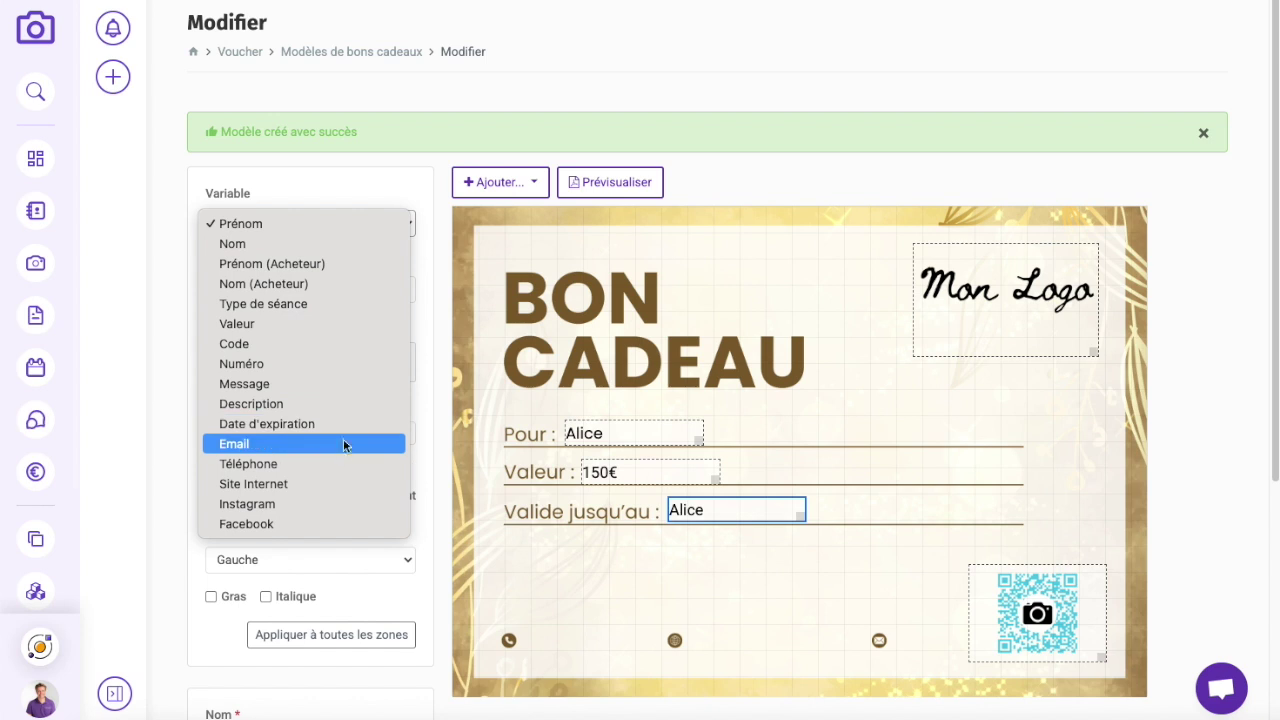
pyautogui.click(290, 424)
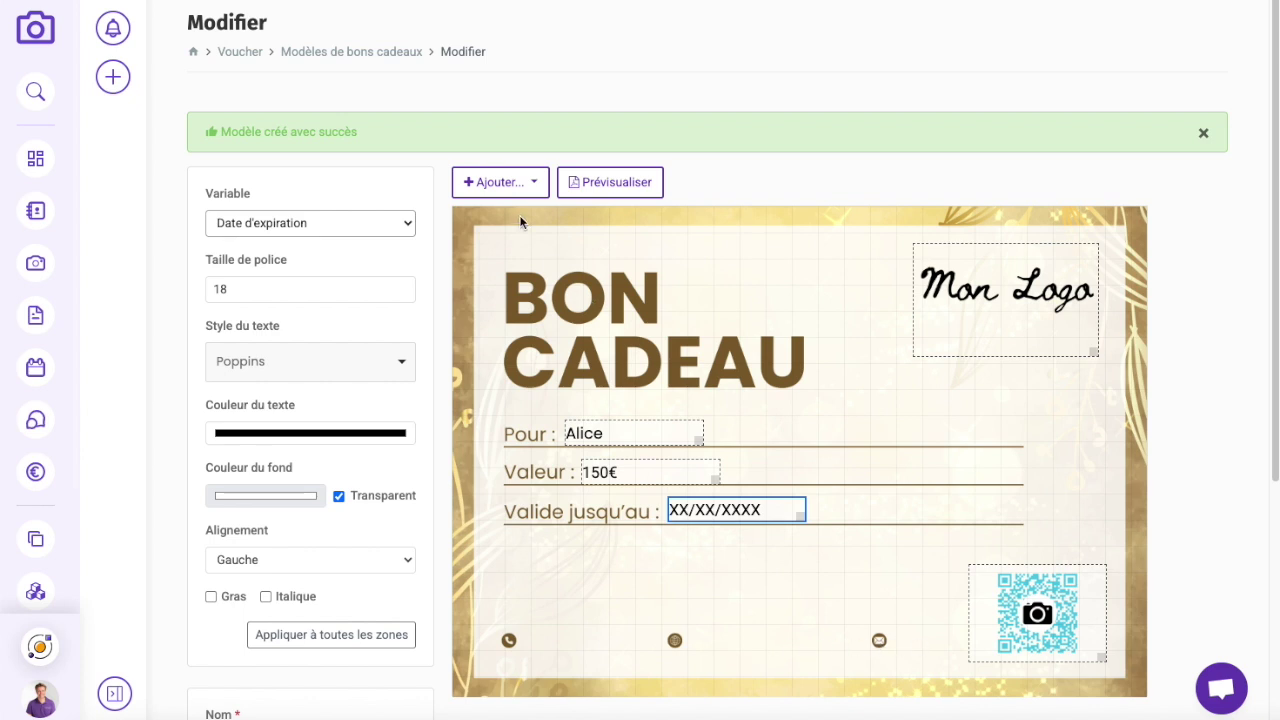
# Add a Téléphone variable zone beside the phone icon and narrow it to fit before the globe icon.
pyautogui.click(501, 183)
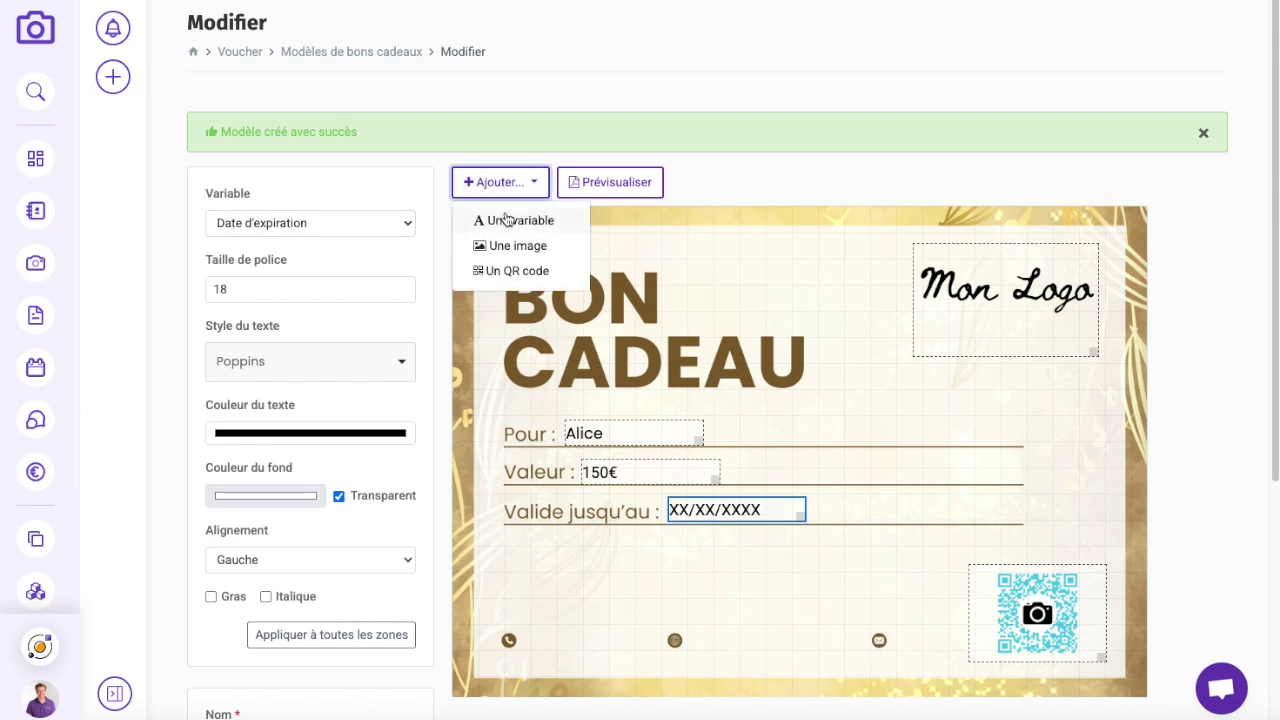
pyautogui.click(503, 217)
pyautogui.moveTo(545, 268); pyautogui.dragTo(566, 651)
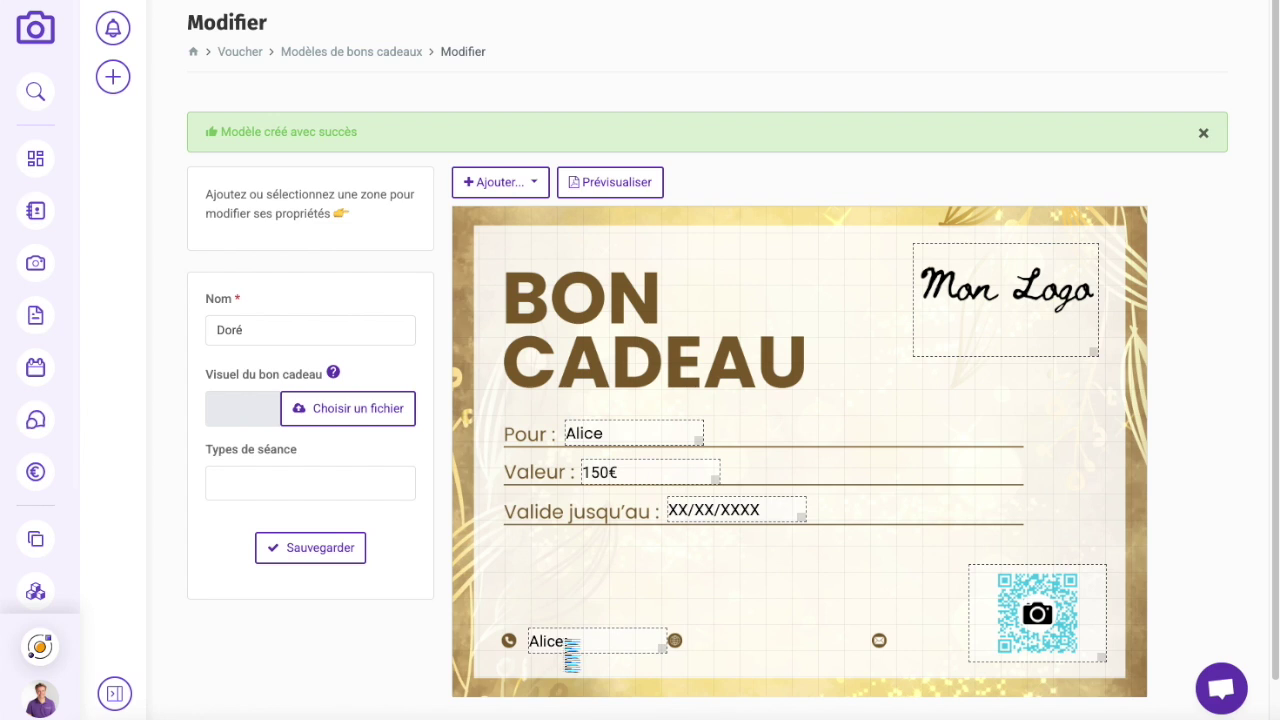
pyautogui.click(556, 646)
pyautogui.click(245, 230)
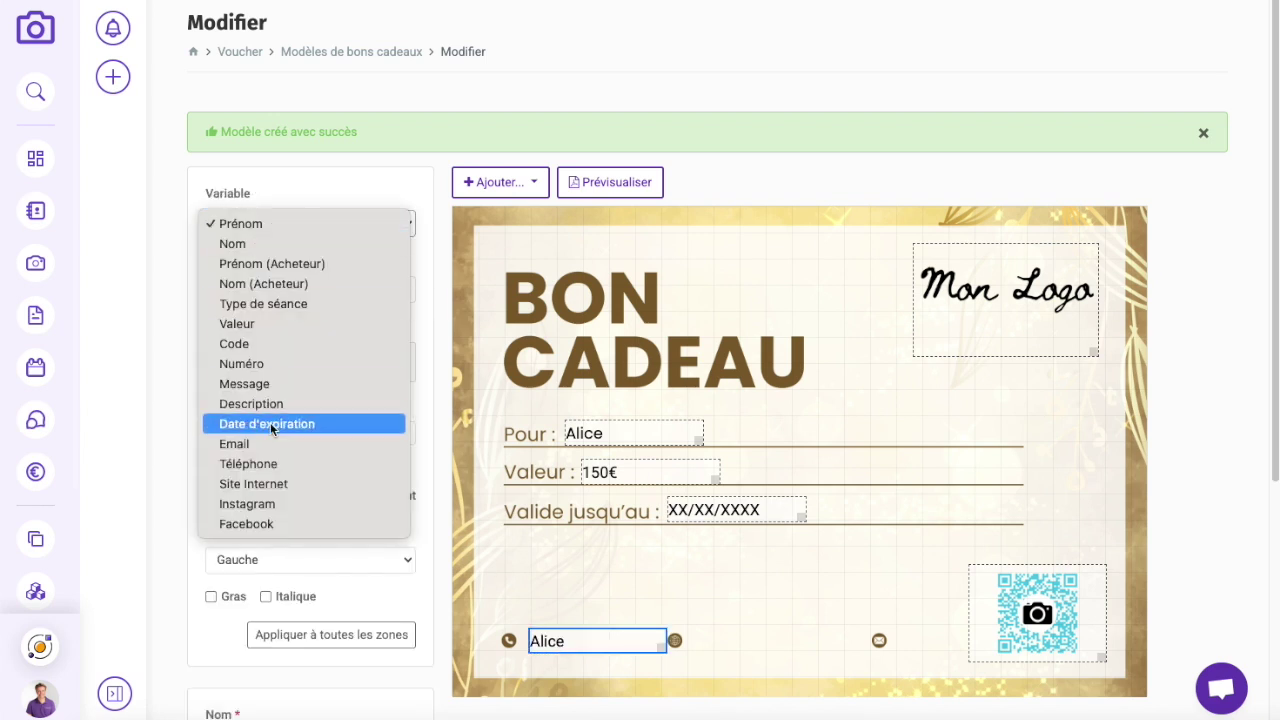
pyautogui.click(268, 466)
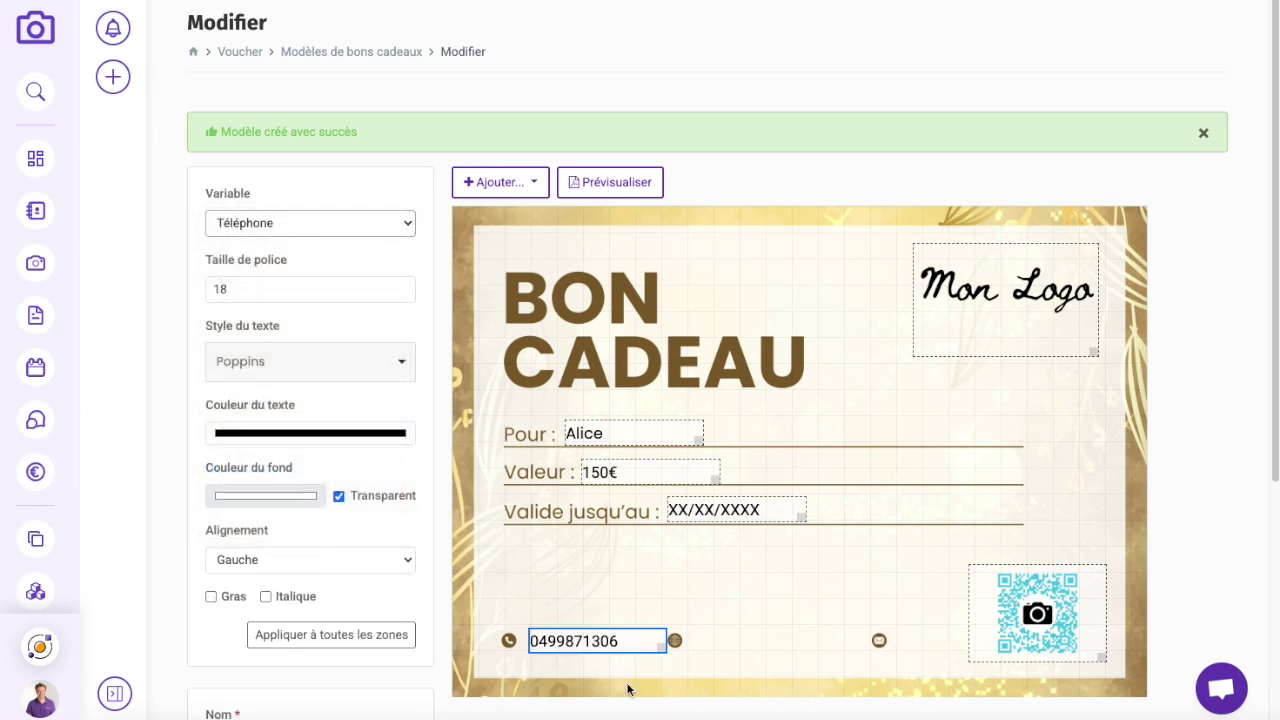
pyautogui.moveTo(664, 651); pyautogui.dragTo(636, 651)
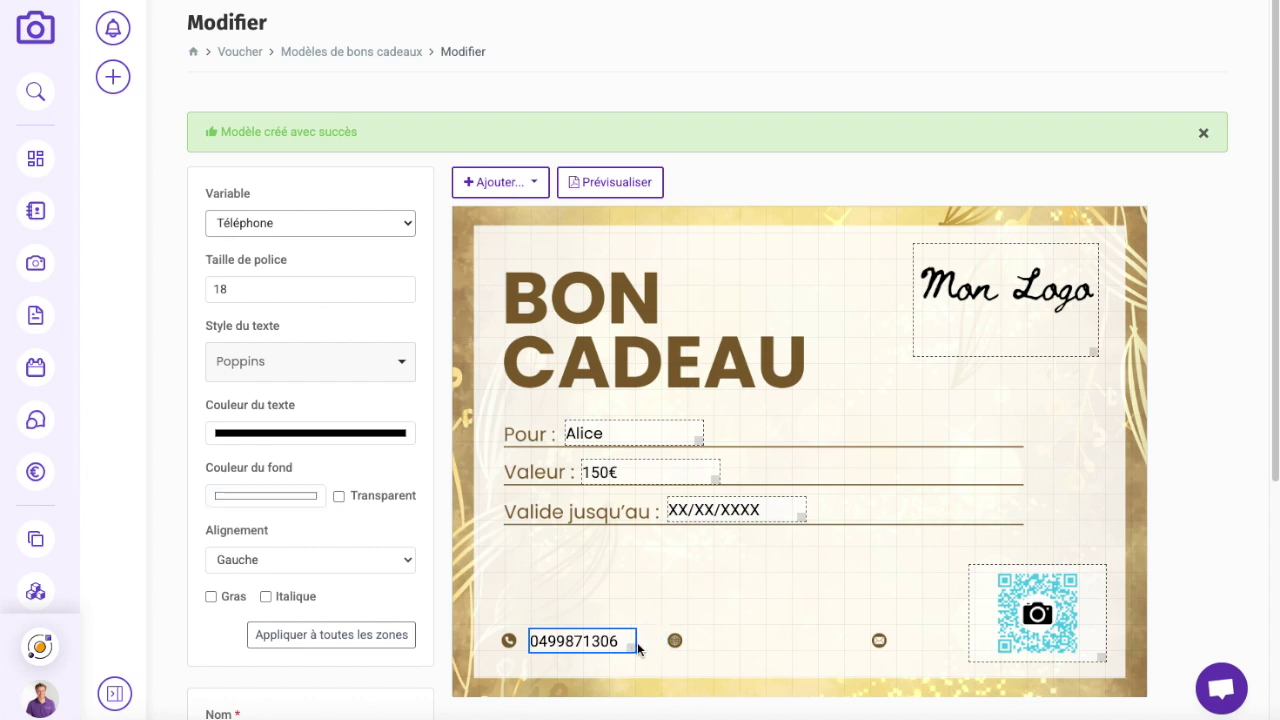
pyautogui.moveTo(569, 645); pyautogui.dragTo(563, 644)
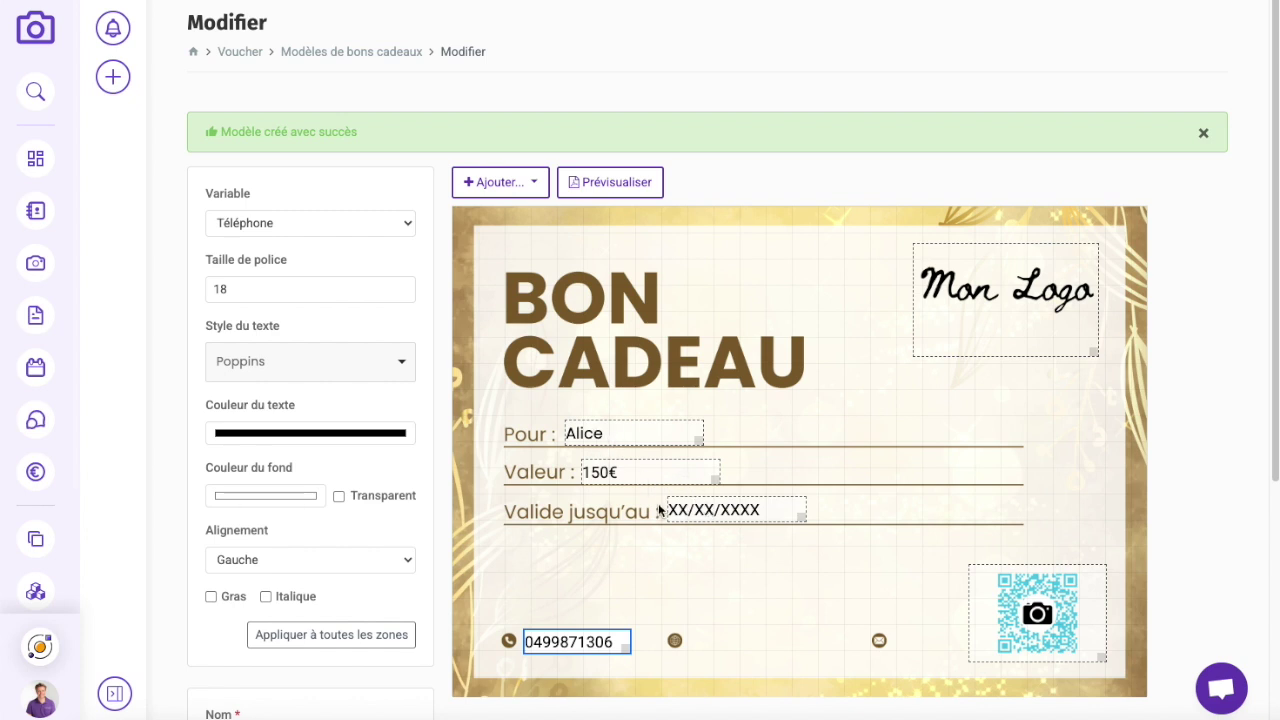
# Add a variable zone using the Numéro variable and place it below the expiry date line, near the voucher's centre.
pyautogui.click(497, 182)
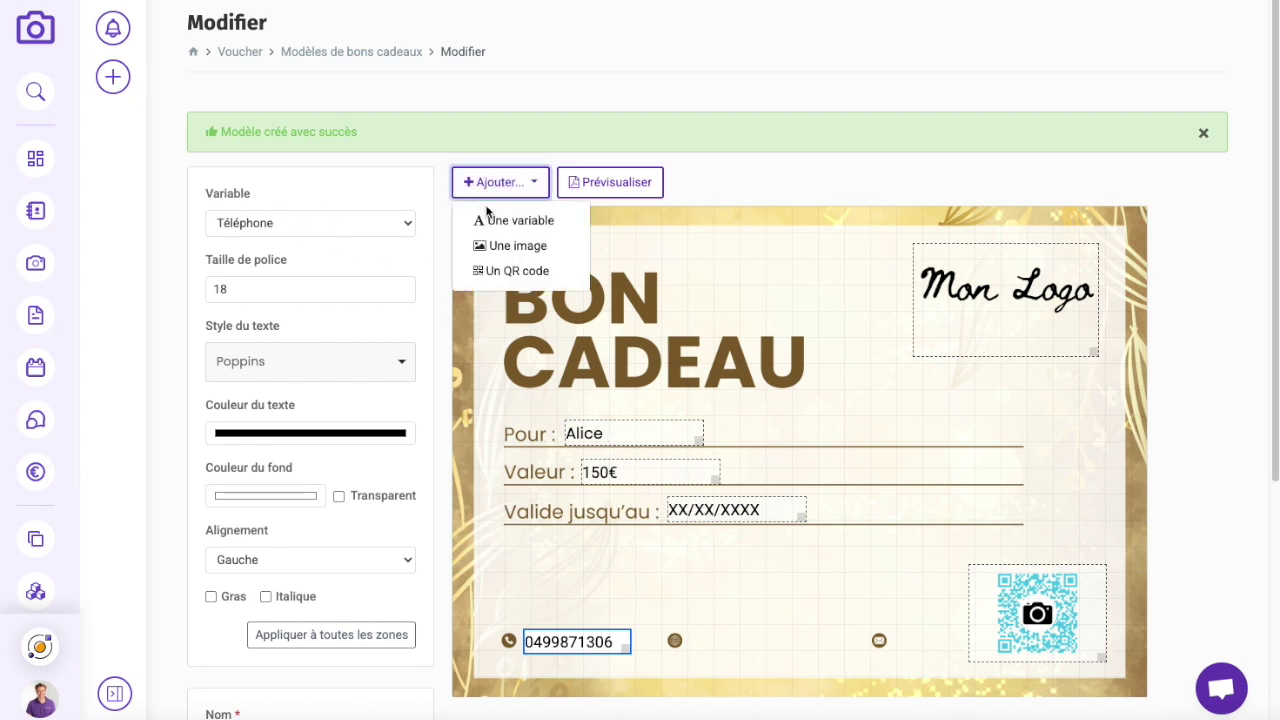
pyautogui.click(505, 219)
pyautogui.moveTo(590, 272); pyautogui.dragTo(573, 561)
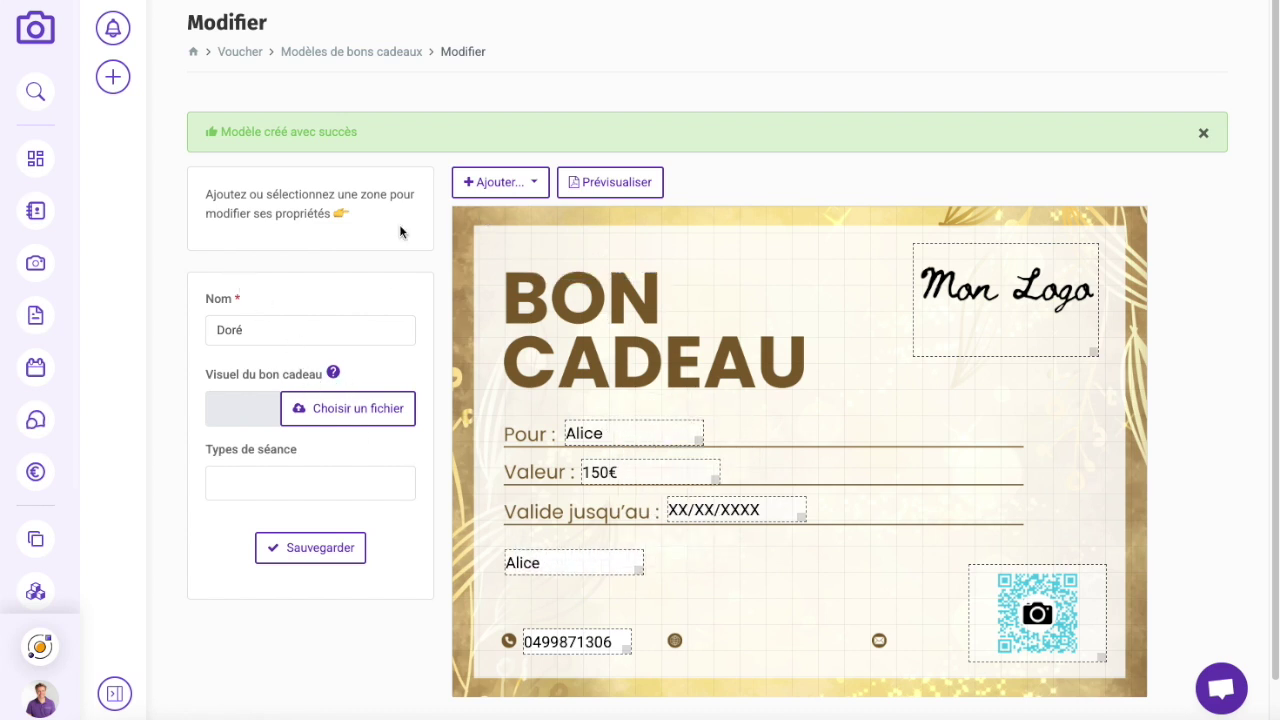
pyautogui.click(587, 568)
pyautogui.click(290, 222)
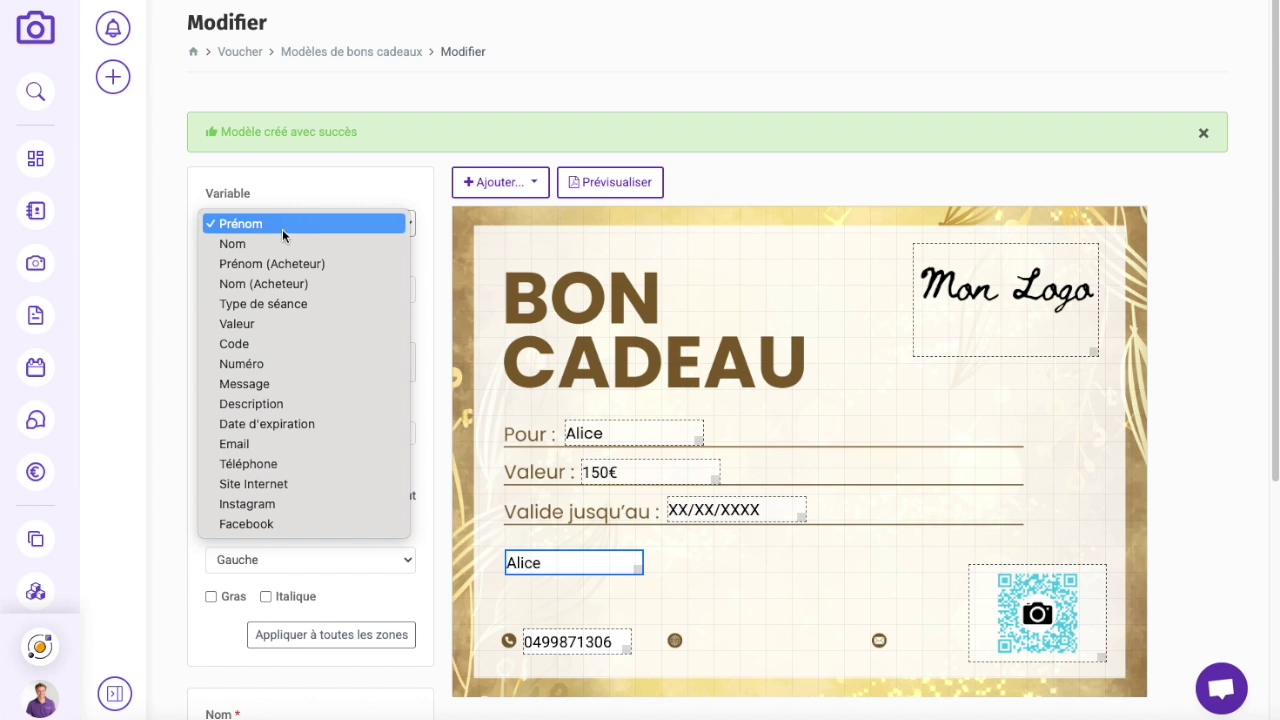
pyautogui.click(249, 364)
pyautogui.moveTo(565, 565); pyautogui.dragTo(715, 566)
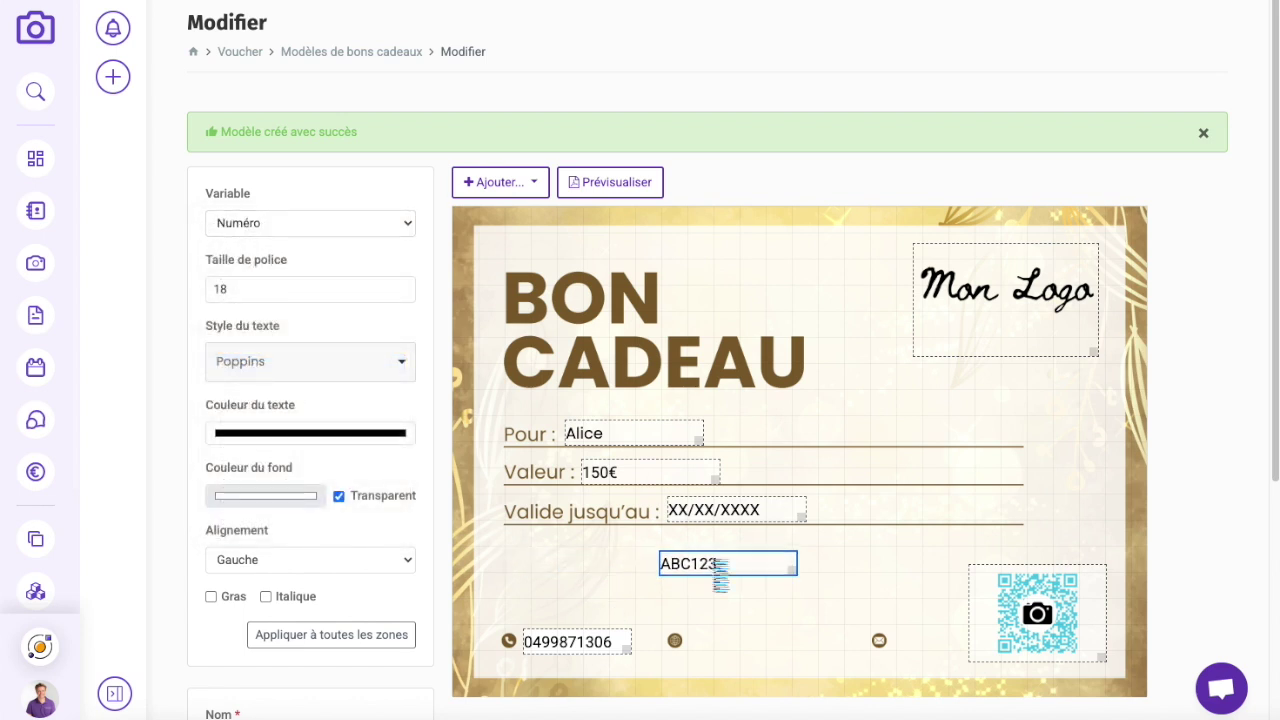
# Turn off the Numéro zone's transparent background and fill it with red (RGB 217, 38, 38).
pyautogui.click(338, 496)
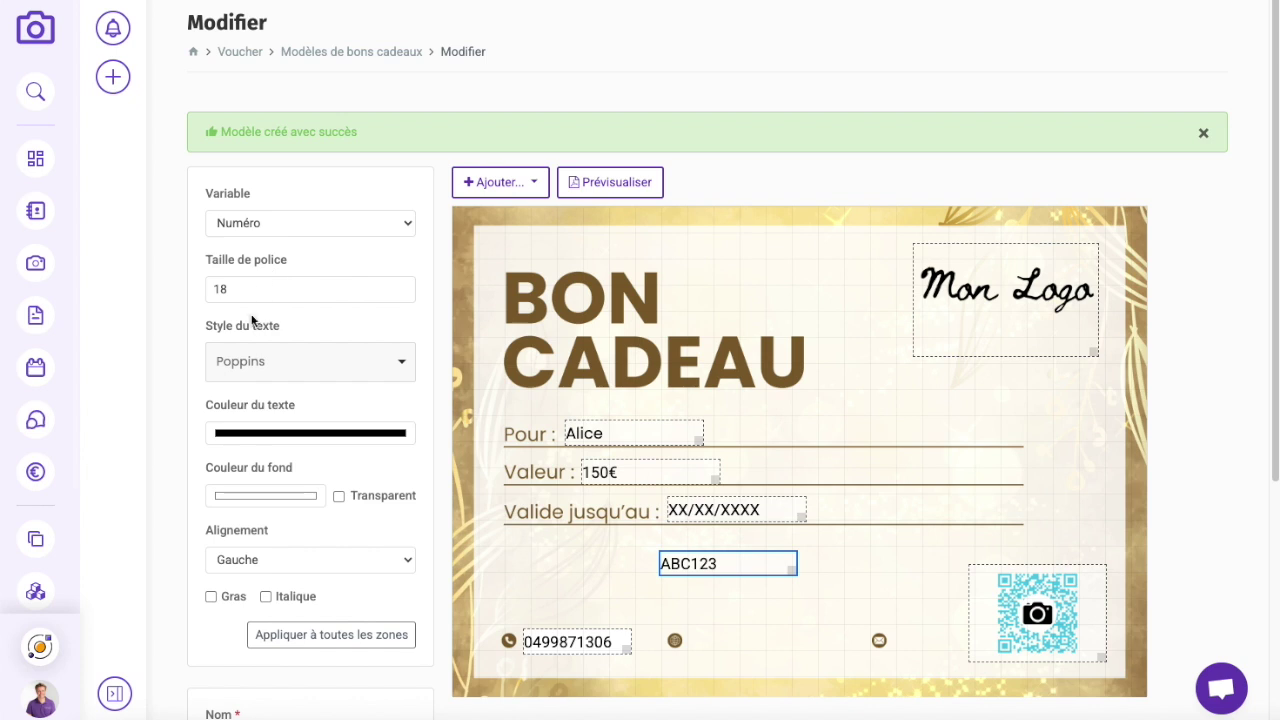
pyautogui.click(383, 364)
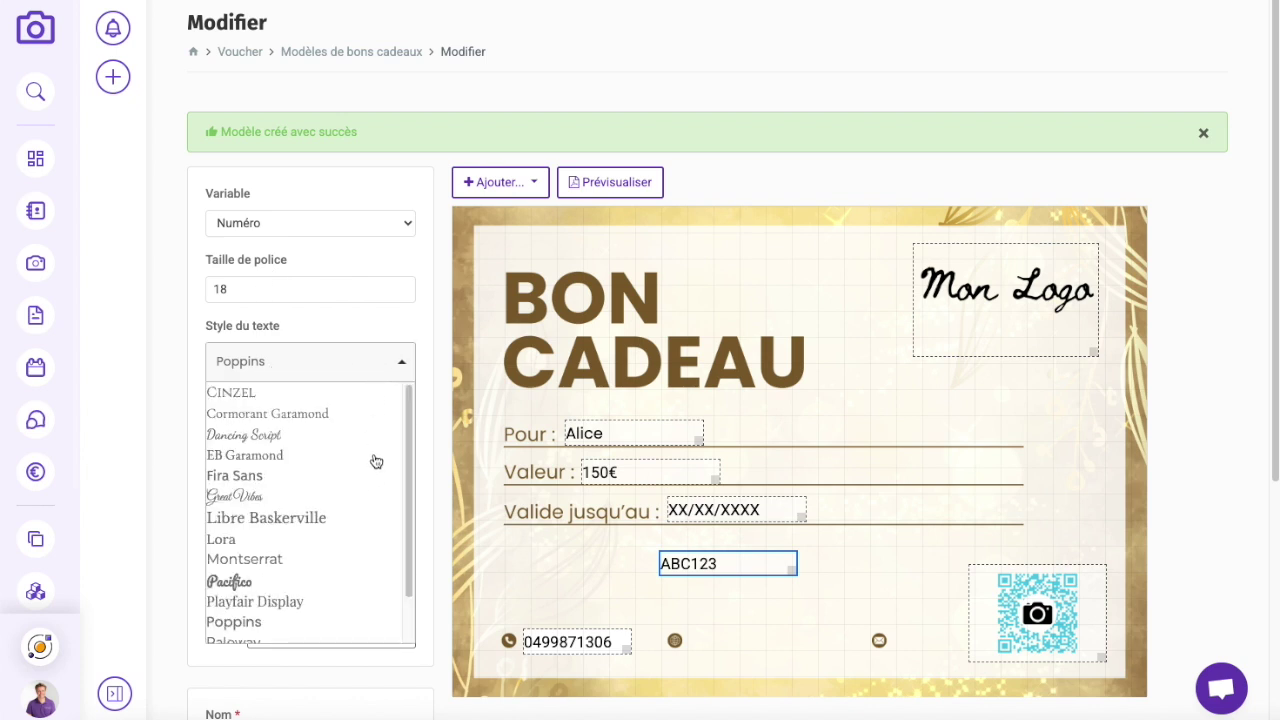
pyautogui.scroll(-1, 363, 517)
pyautogui.click(381, 322)
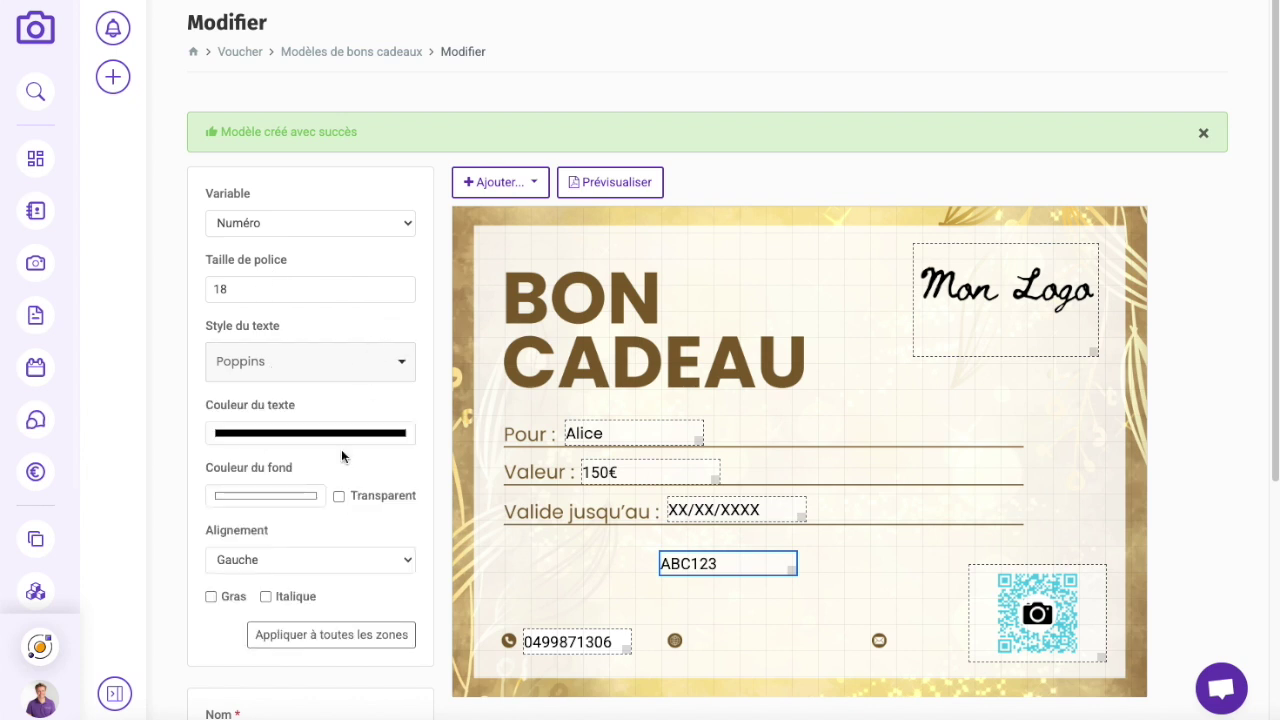
pyautogui.click(282, 496)
pyautogui.click(371, 530)
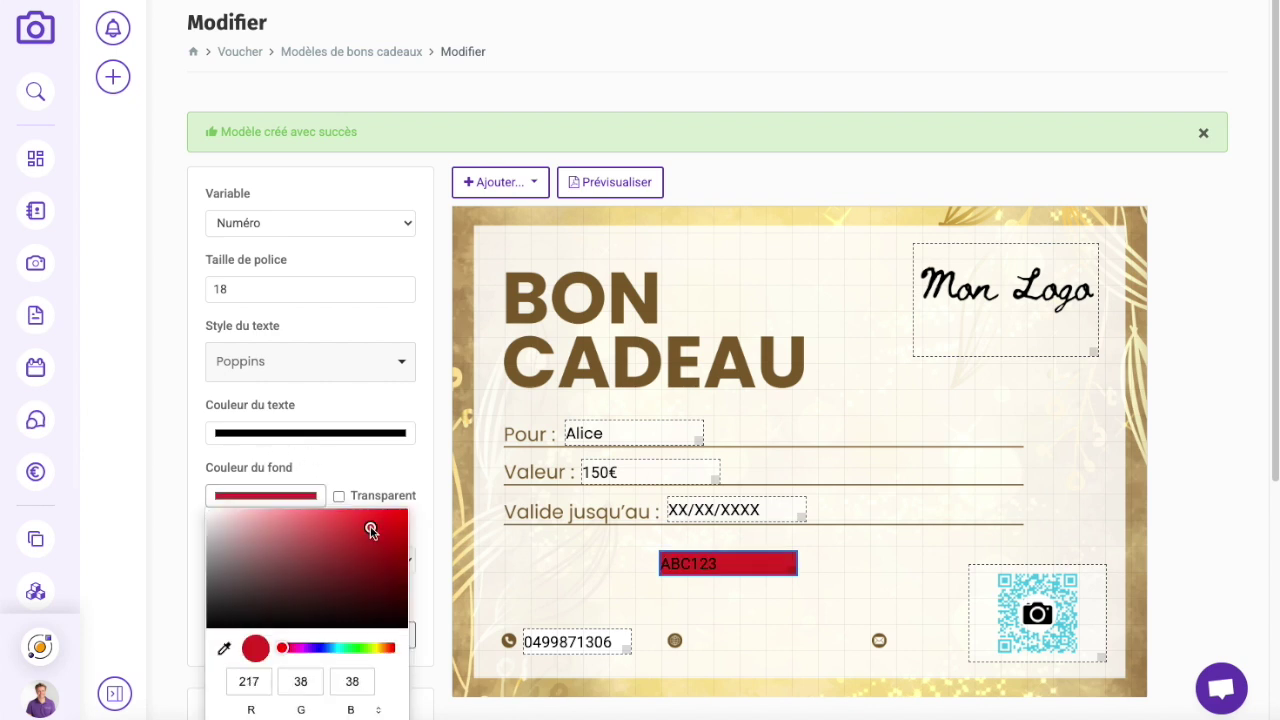
# Set the Numéro zone's text colour to white (RGB 255, 255, 255) and preview the voucher.
pyautogui.click(258, 435)
pyautogui.moveTo(301, 555); pyautogui.dragTo(161, 437)
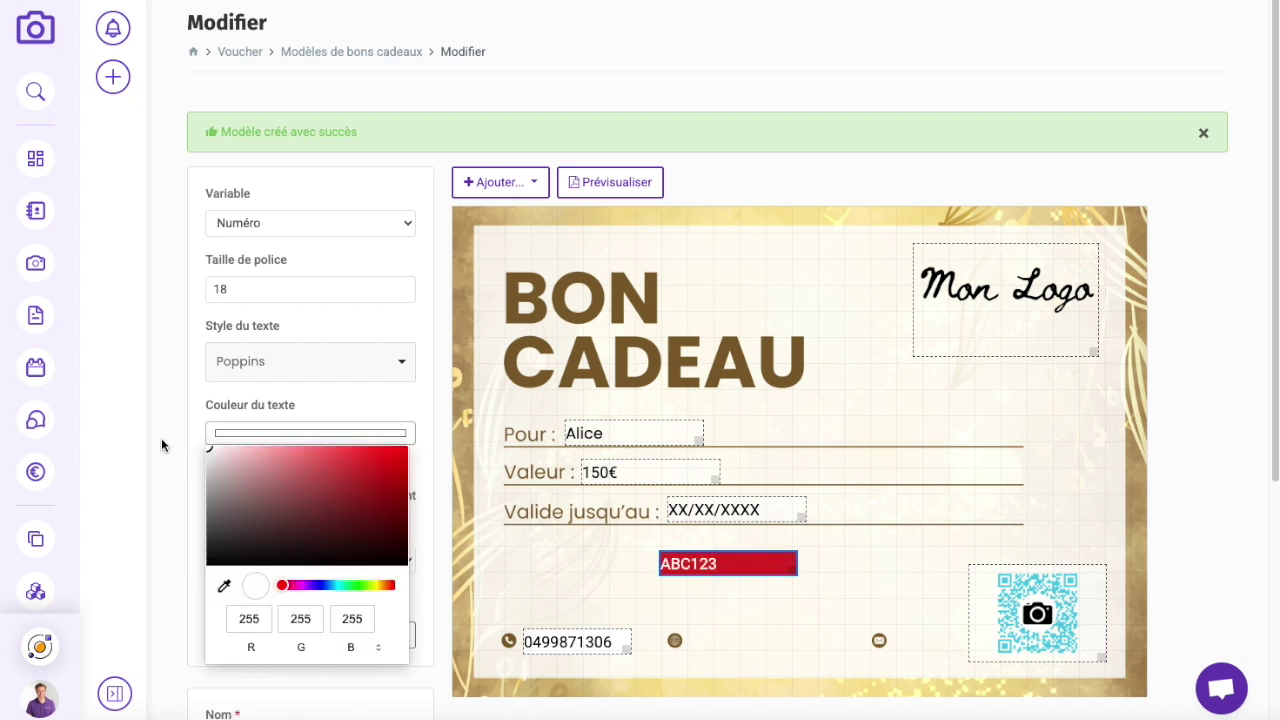
pyautogui.click(346, 403)
pyautogui.click(330, 638)
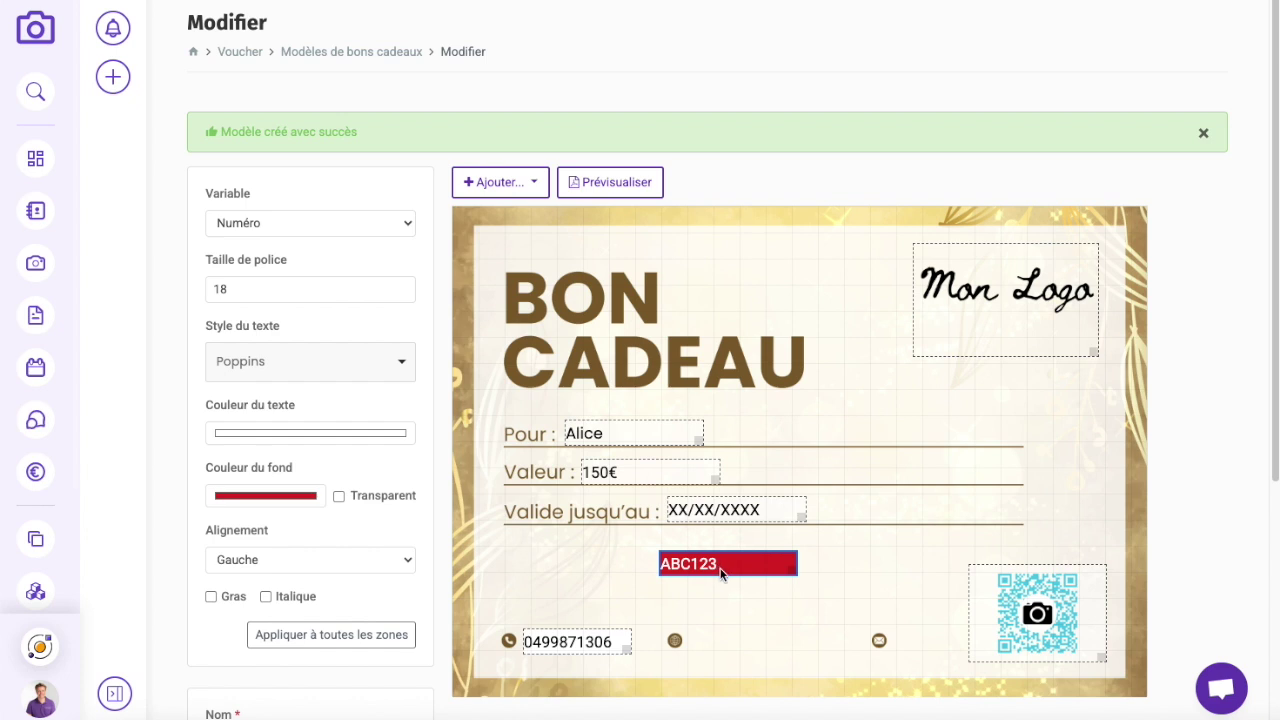
pyautogui.click(720, 183)
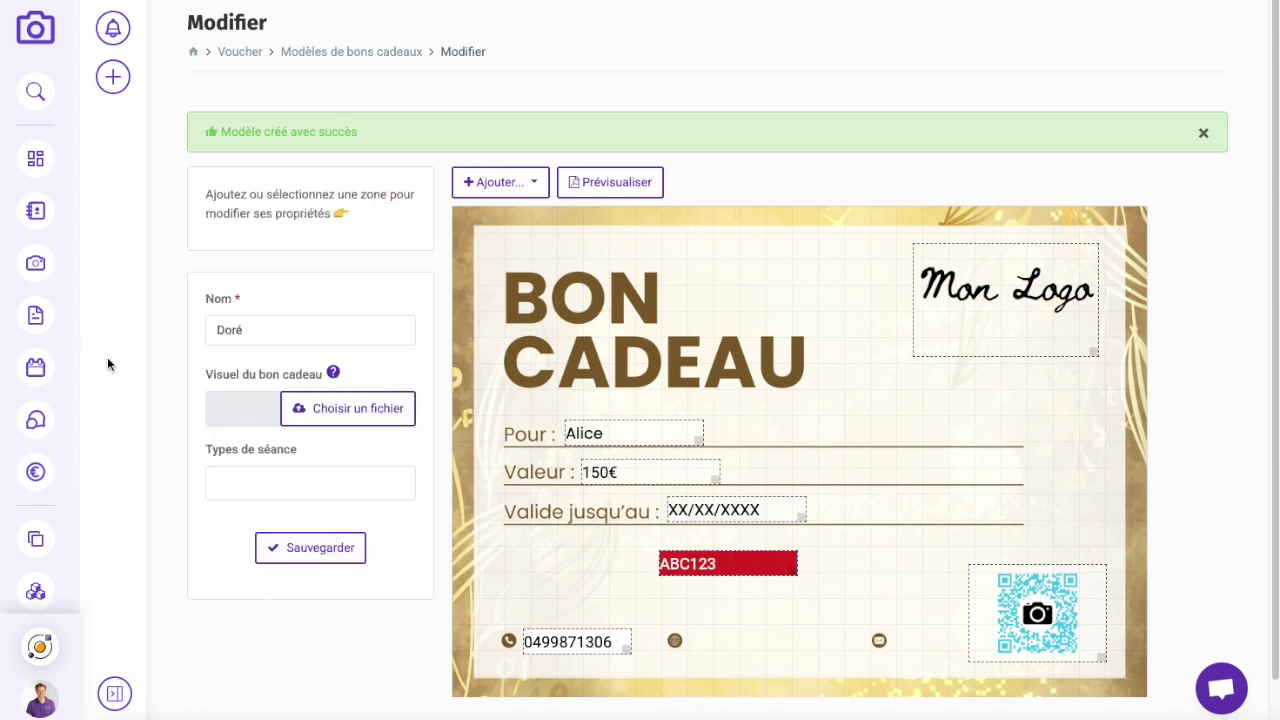
pyautogui.click(606, 186)
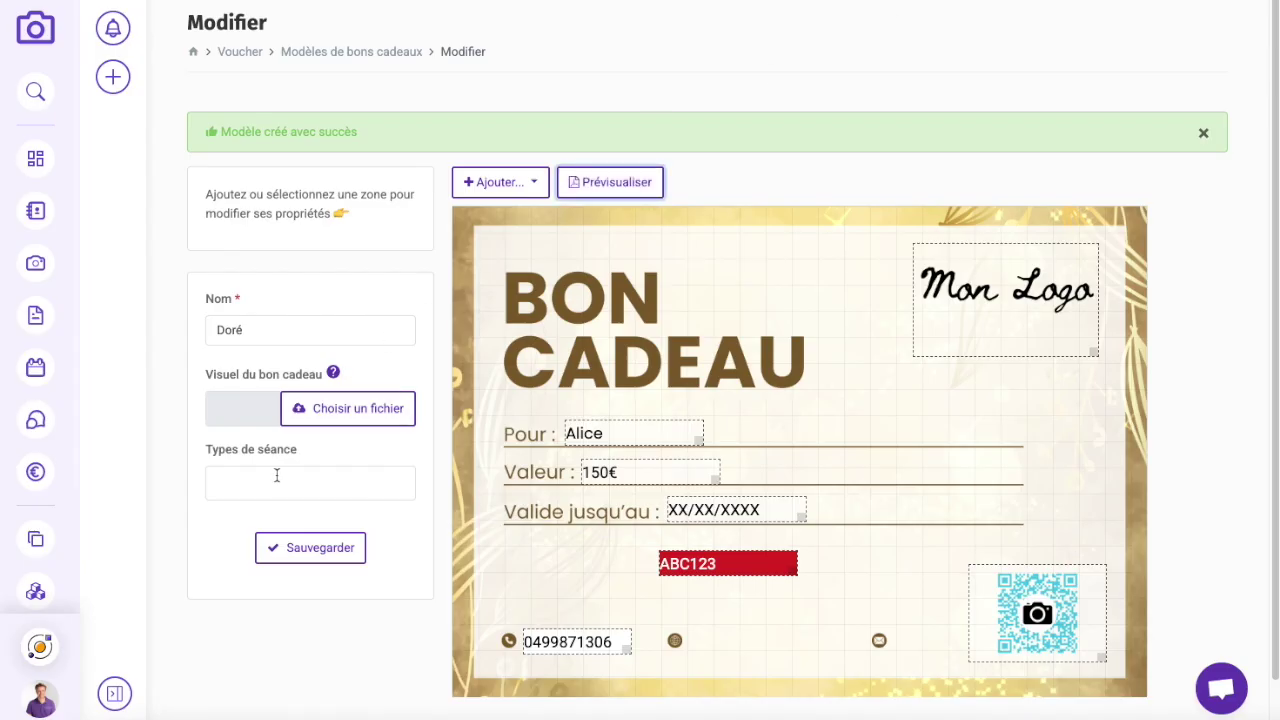
# Assign the session type Montant au choix to the Doré template and save the template.
pyautogui.scroll(-1, 276, 476)
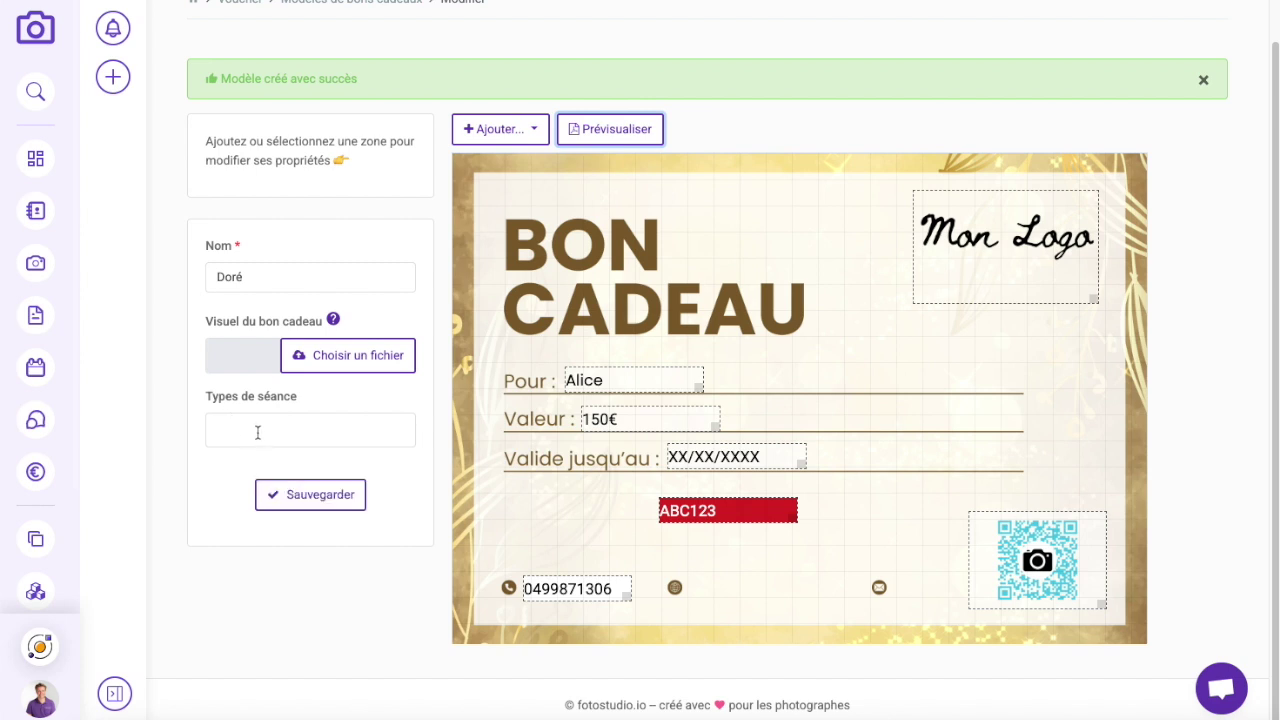
pyautogui.click(257, 432)
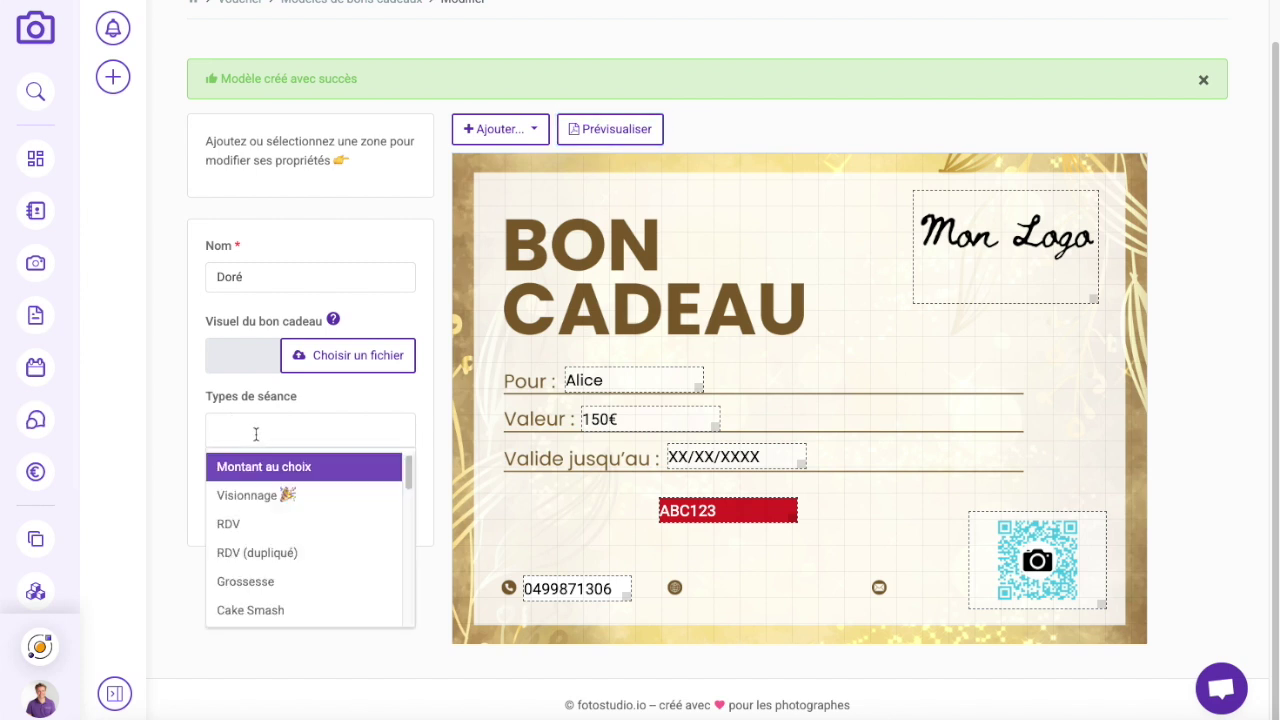
pyautogui.scroll(-3, 277, 549)
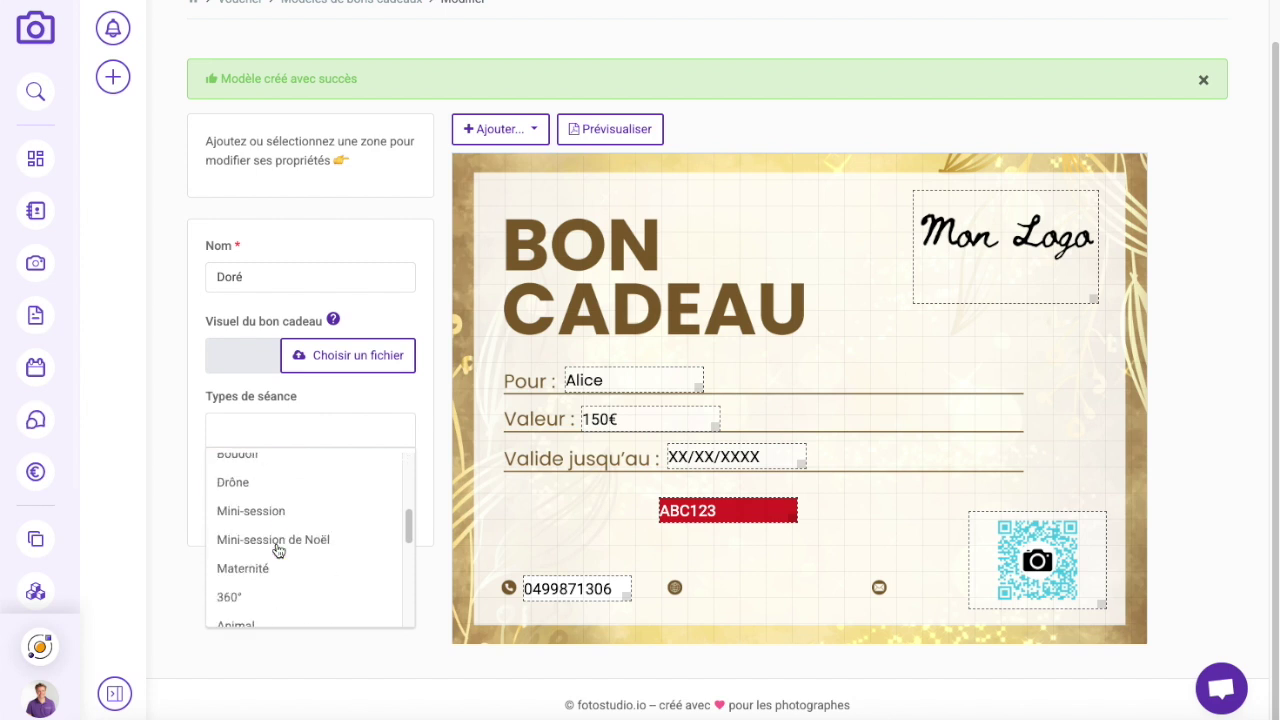
pyautogui.scroll(5, 274, 515)
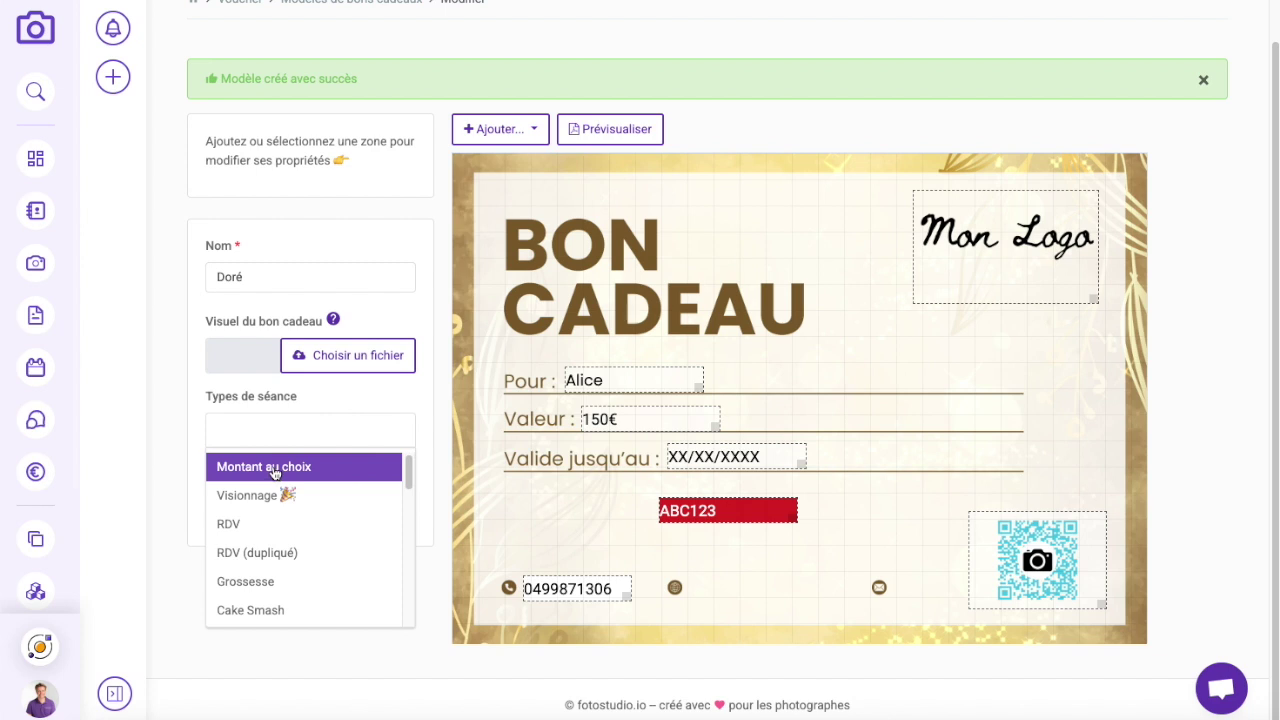
pyautogui.click(273, 472)
pyautogui.click(335, 432)
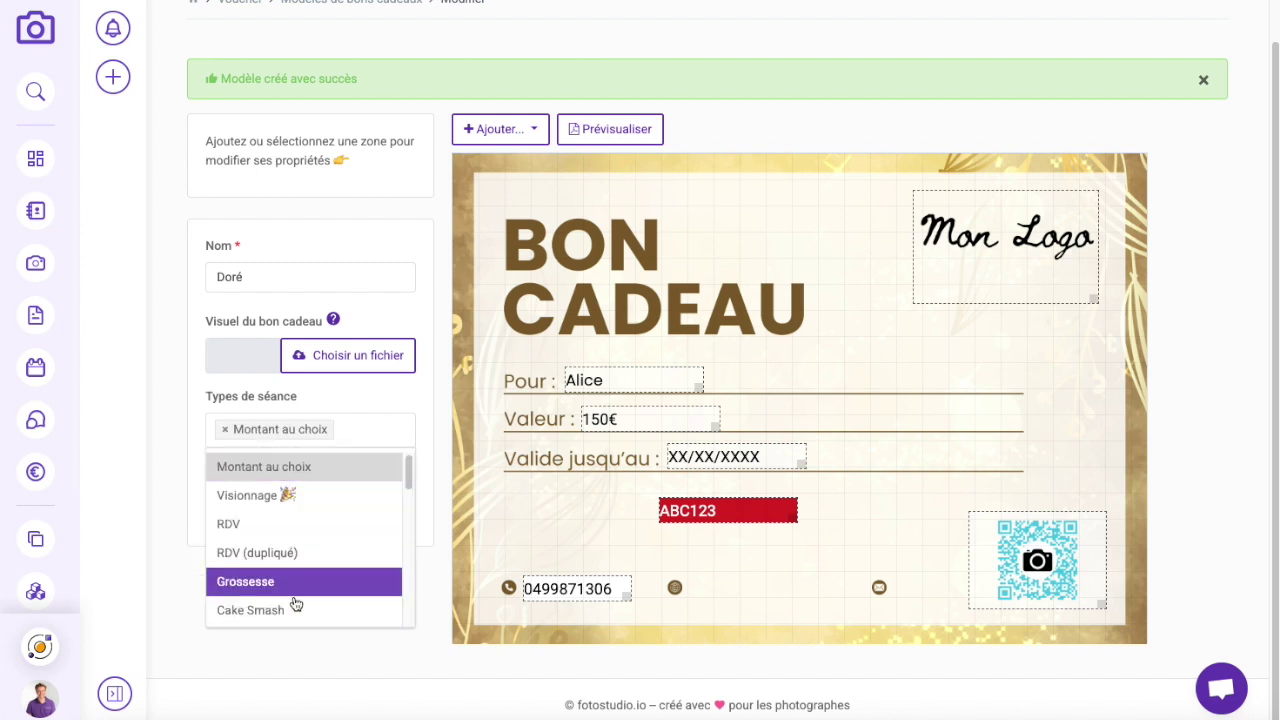
pyautogui.click(158, 434)
pyautogui.click(298, 495)
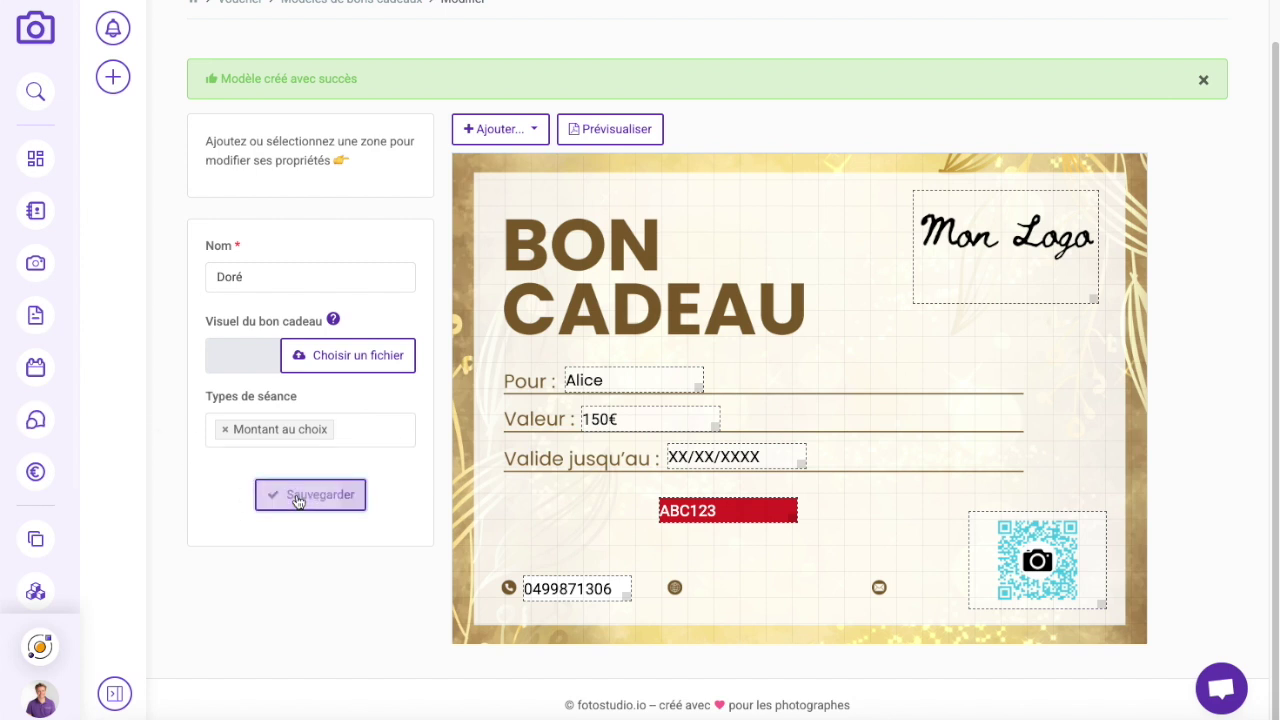